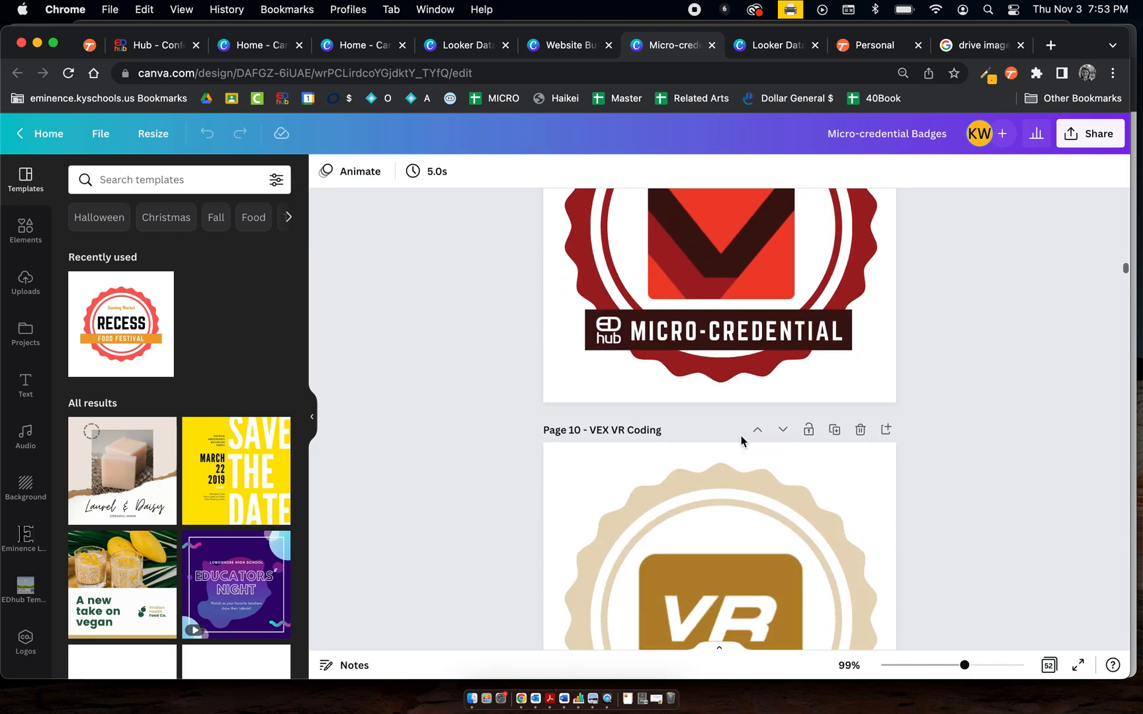
Browse the existing badge and button designs open in the other tabs, ending on the home page
{"action": "left_click", "coordinate": [564, 45]}
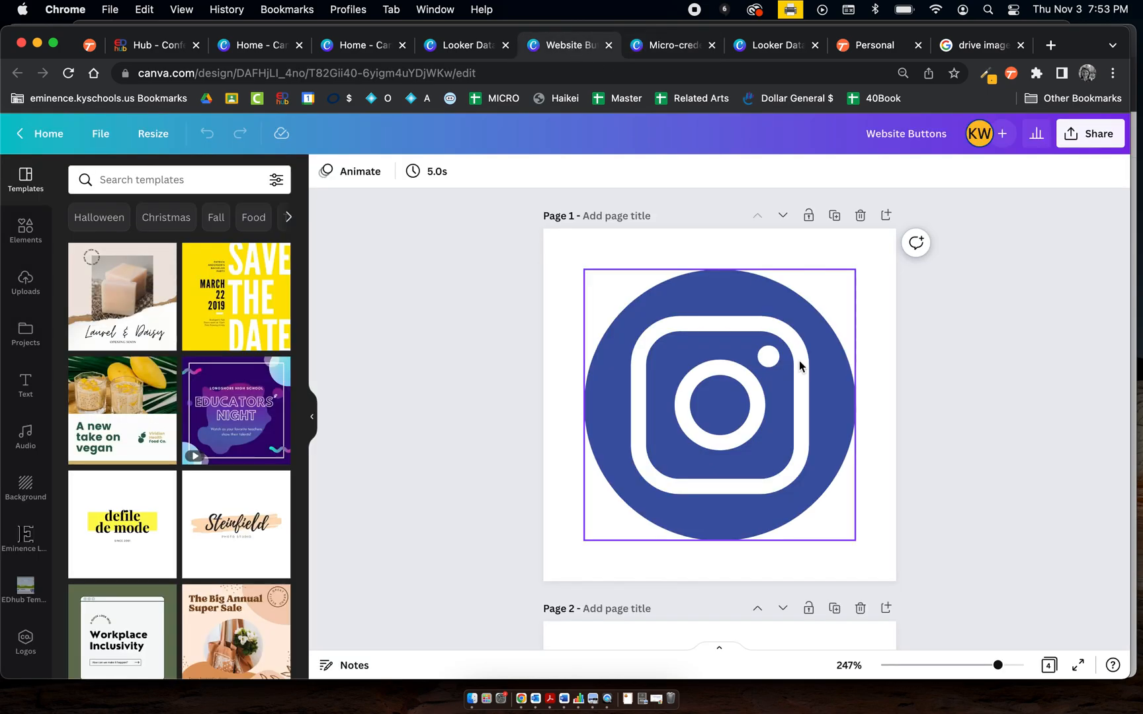
{"action": "scroll", "coordinate": [800, 365], "scroll_direction": "down", "scroll_amount": 12}
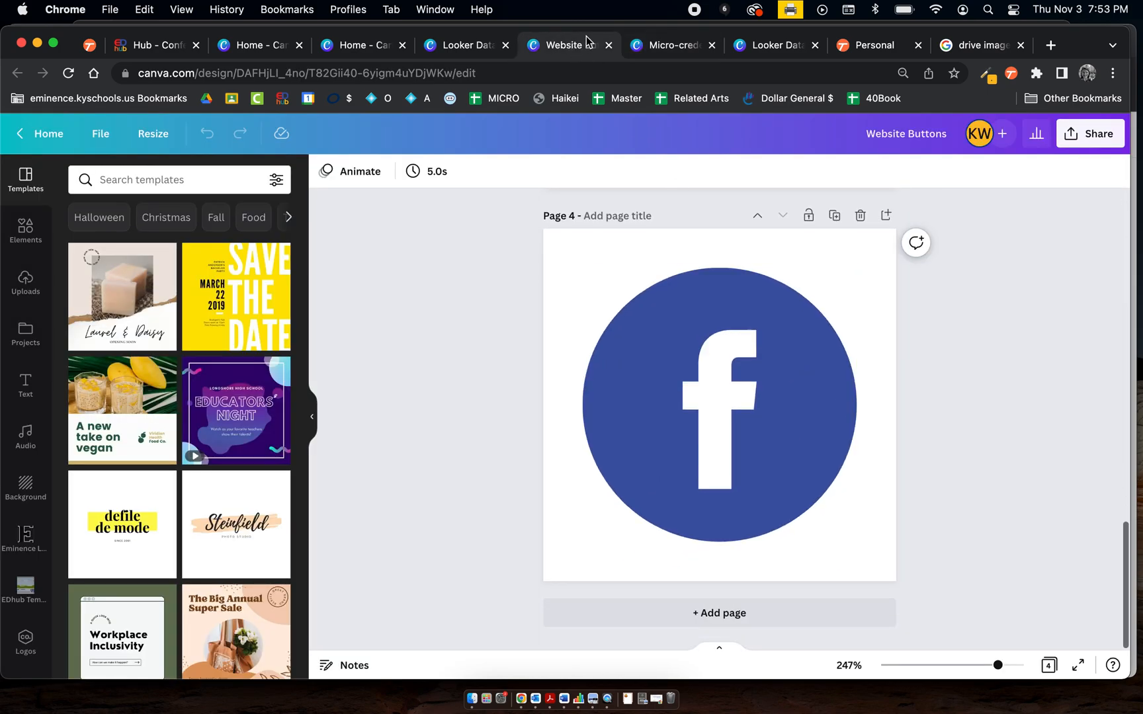
{"action": "left_click", "coordinate": [452, 45]}
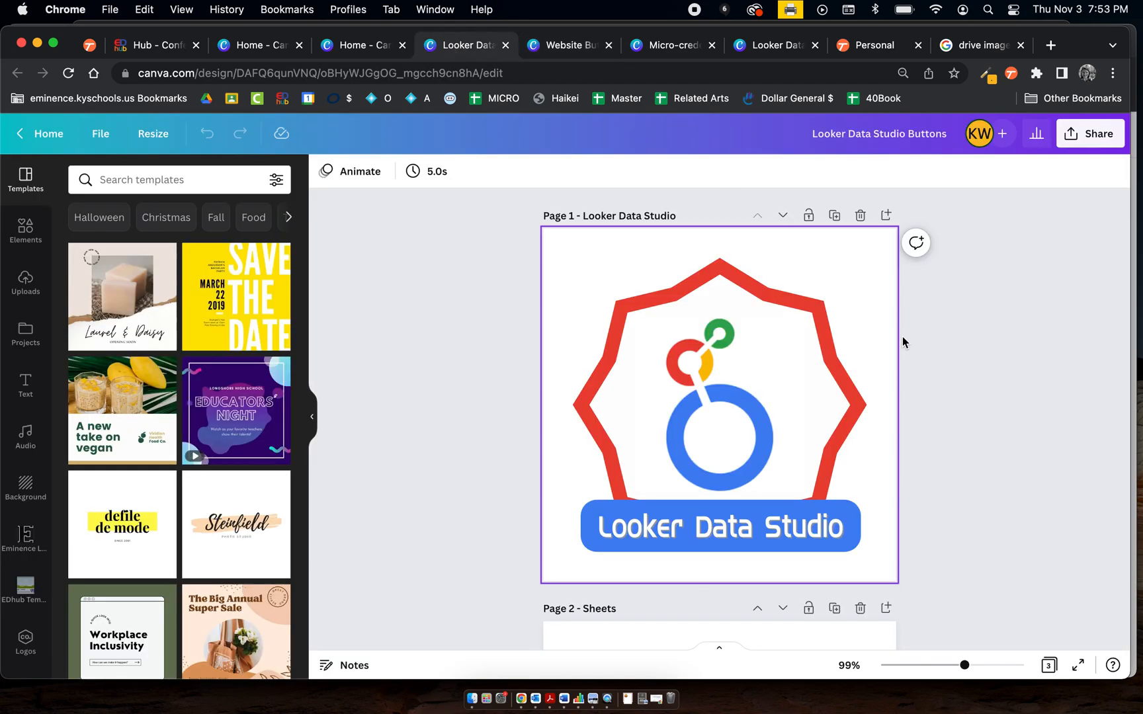
{"action": "scroll", "coordinate": [902, 339], "scroll_direction": "down", "scroll_amount": 7}
{"action": "scroll", "coordinate": [903, 339], "scroll_direction": "up", "scroll_amount": 7}
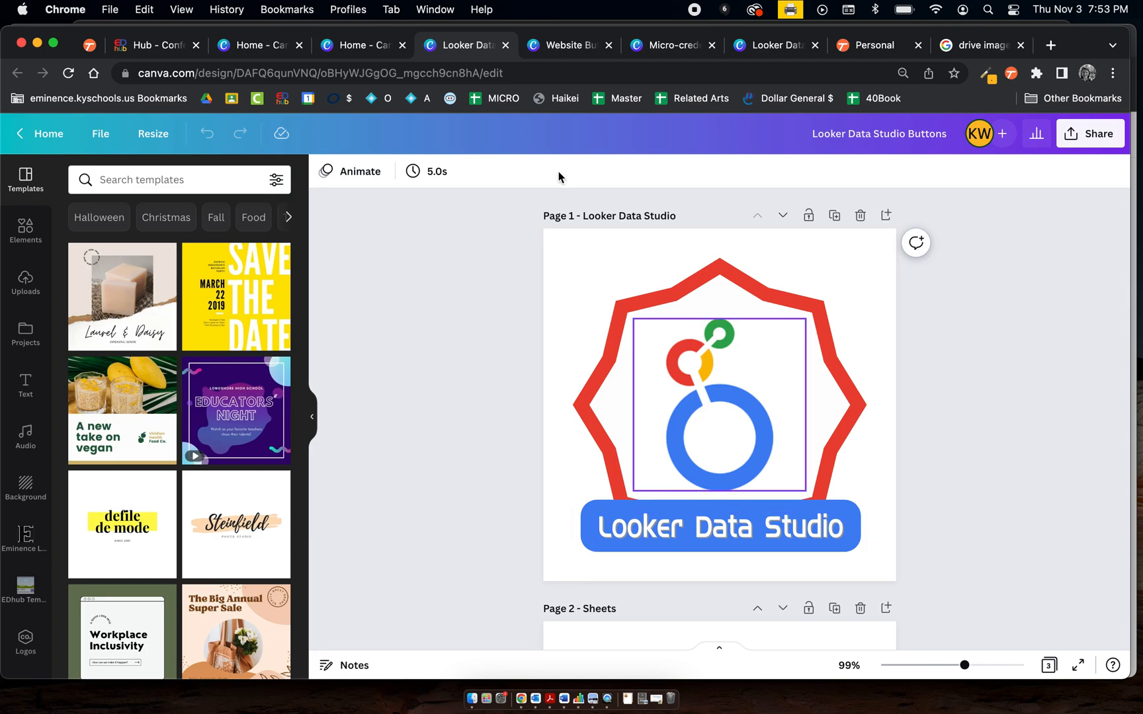
{"action": "left_click", "coordinate": [358, 48]}
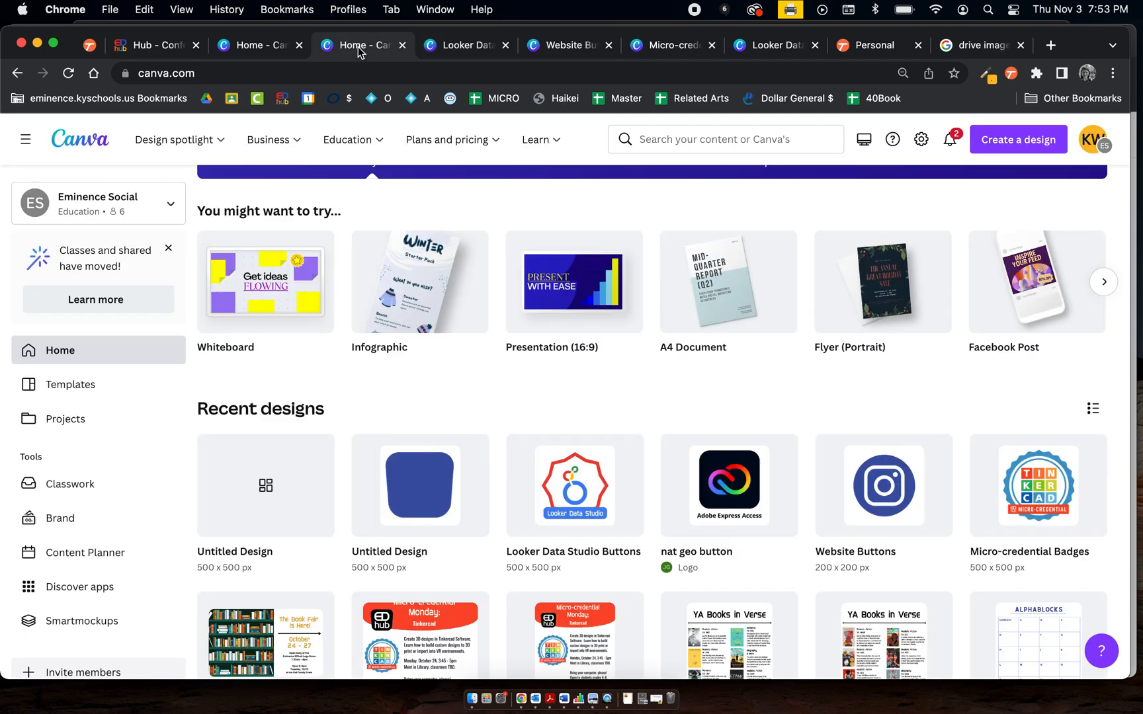
{"action": "scroll", "coordinate": [662, 426], "scroll_direction": "up", "scroll_amount": 3}
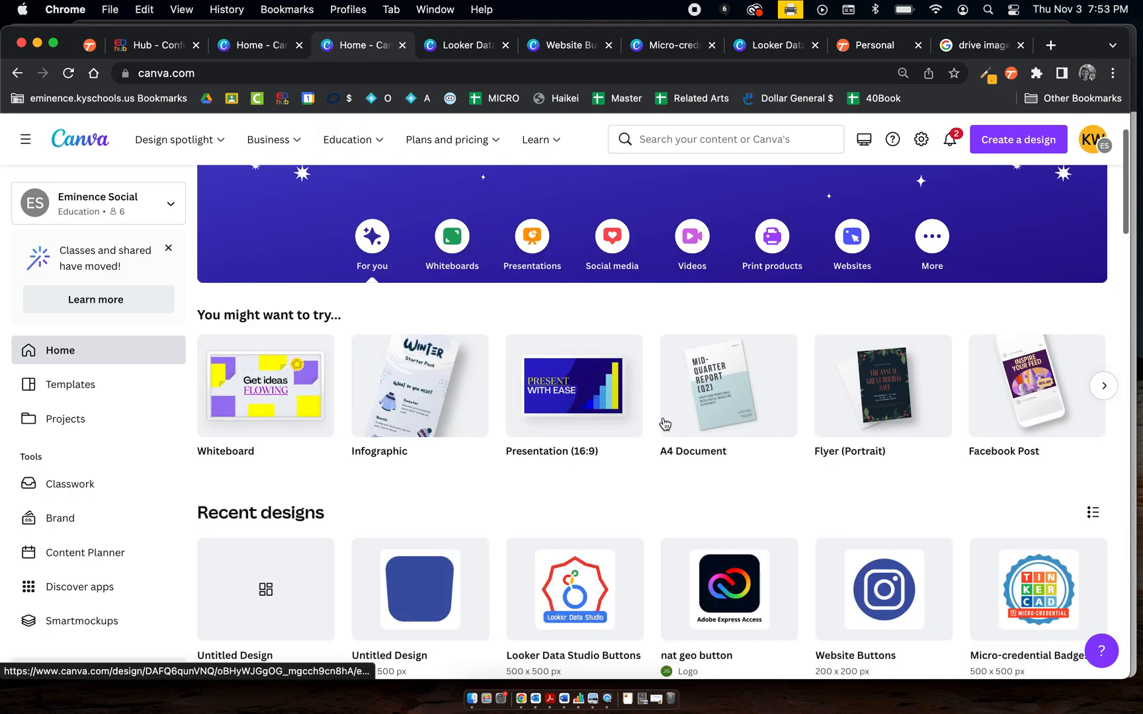
Create a new custom-size design of 500 × 500 px
{"action": "left_click", "coordinate": [1030, 149]}
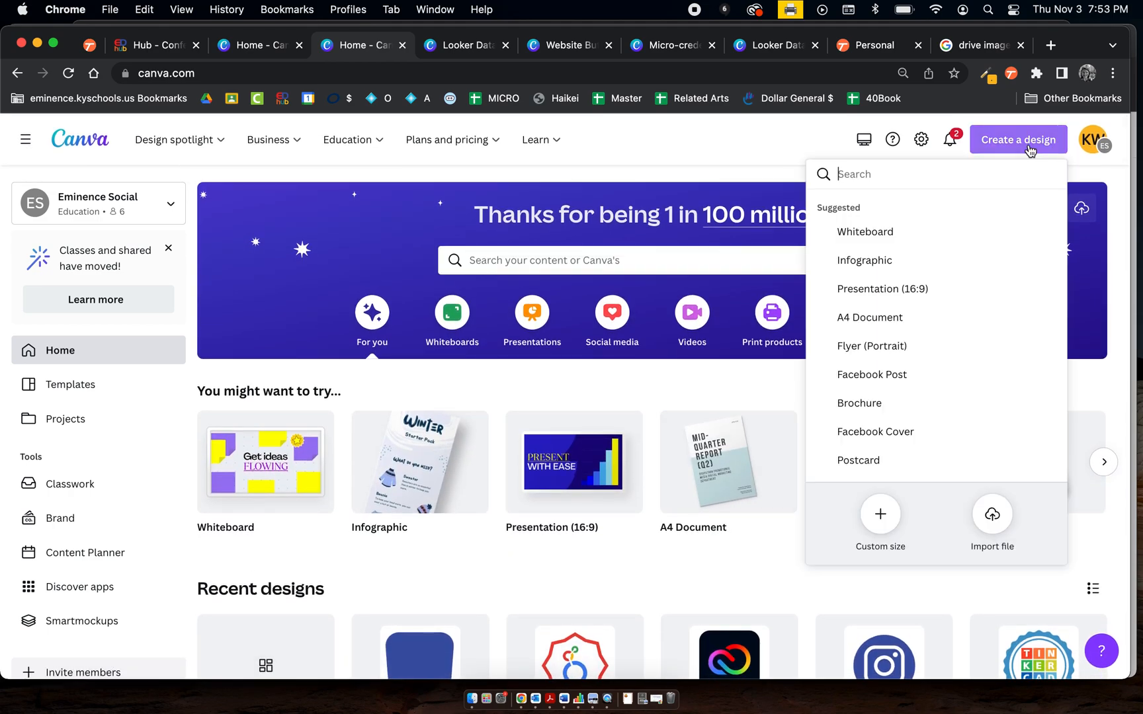
{"action": "left_click", "coordinate": [852, 514]}
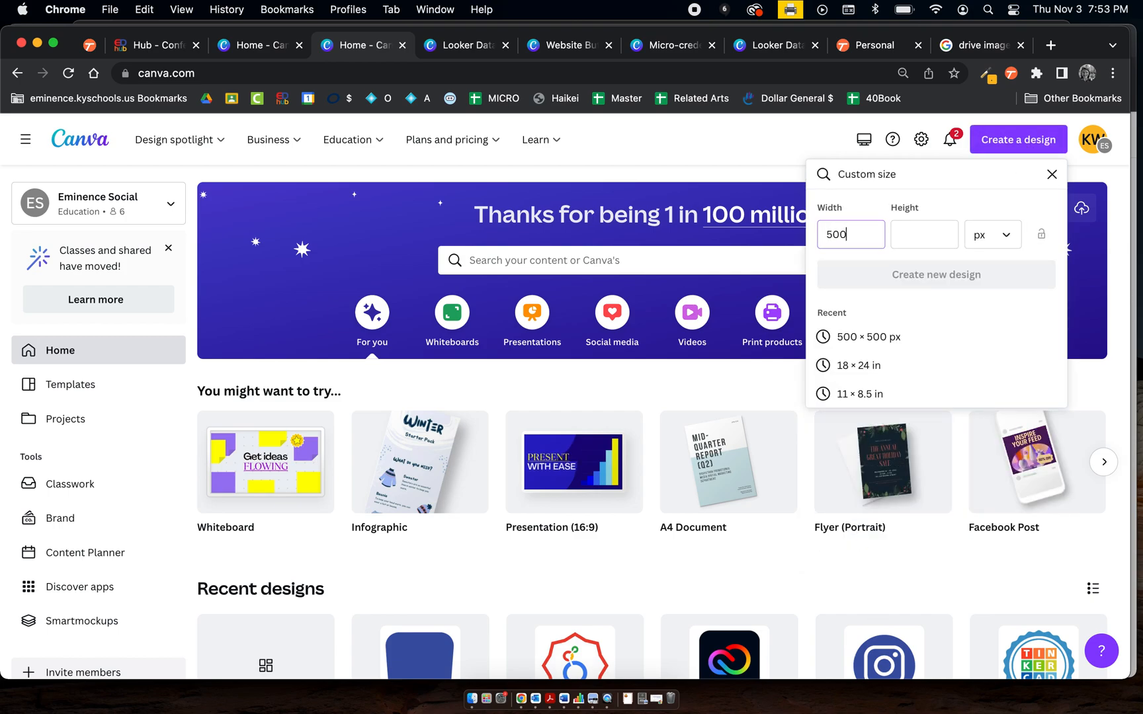
{"action": "key", "text": "Tab"}
{"action": "type", "text": "500"}
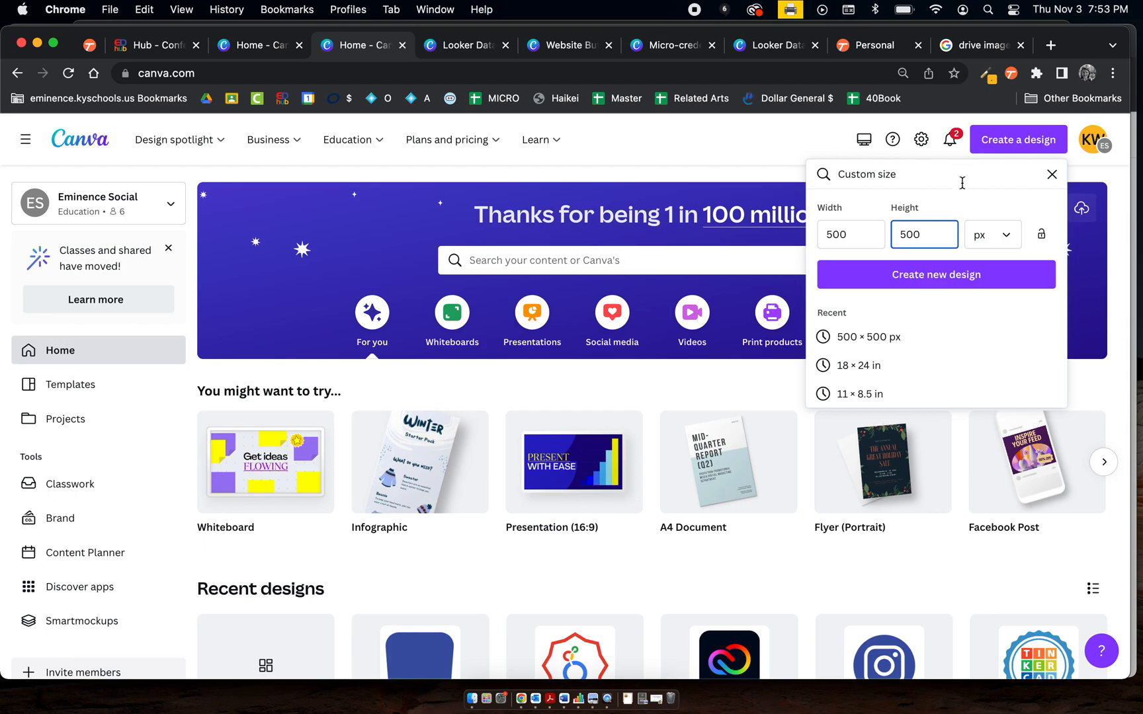
{"action": "left_click", "coordinate": [931, 290]}
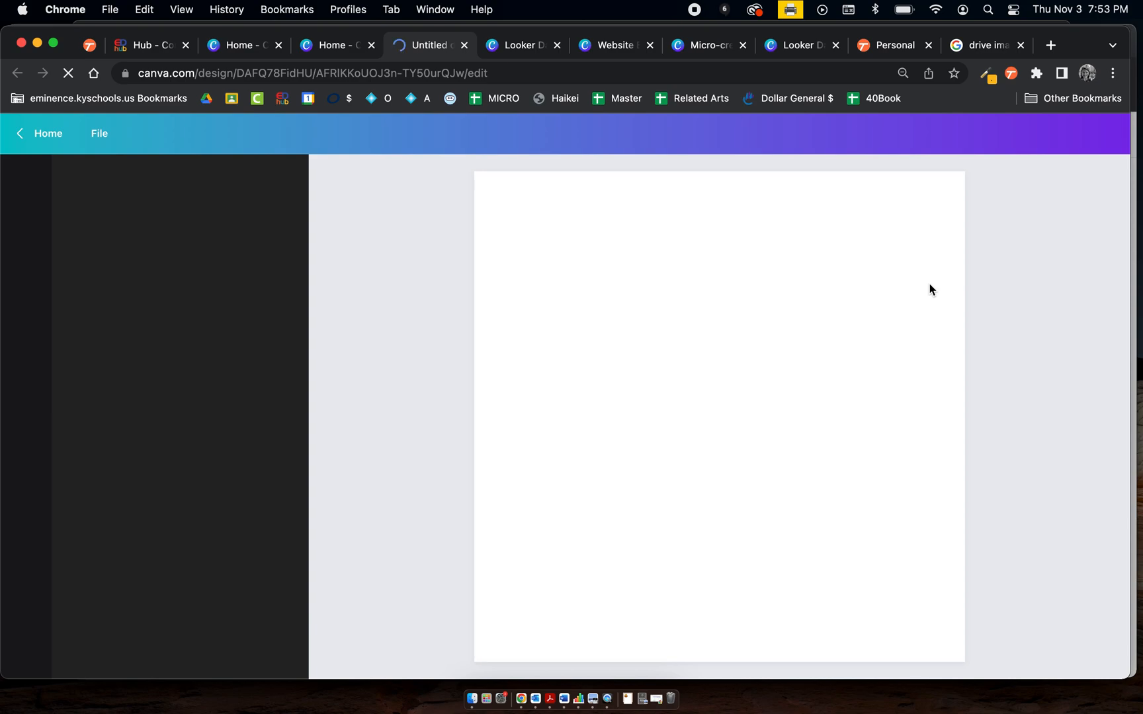
Add a 24-point starburst shape to the new design and enlarge it to fill most of the page
{"action": "left_click", "coordinate": [703, 44]}
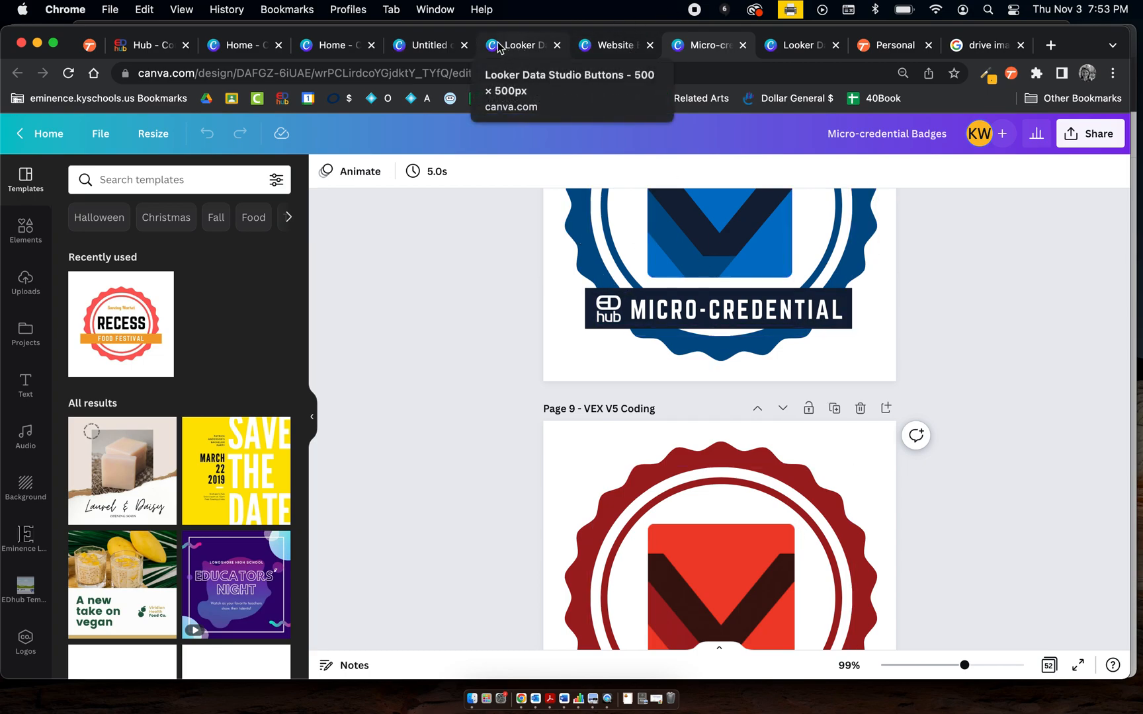
{"action": "left_click", "coordinate": [524, 47]}
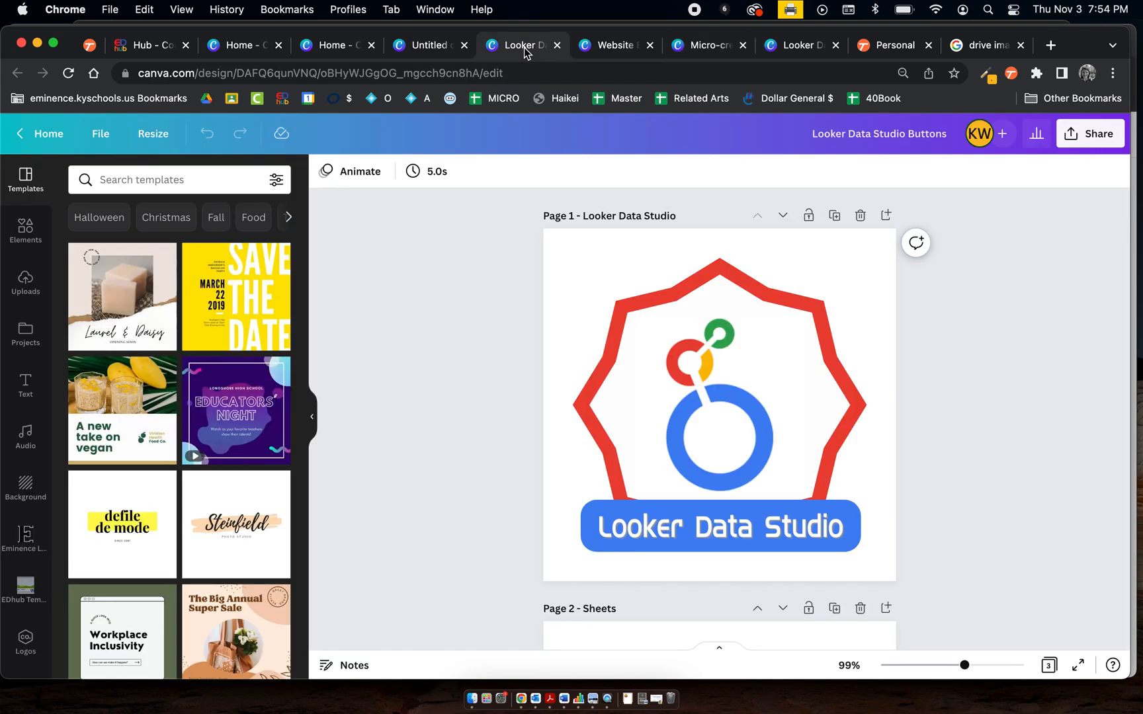
{"action": "left_click", "coordinate": [431, 45]}
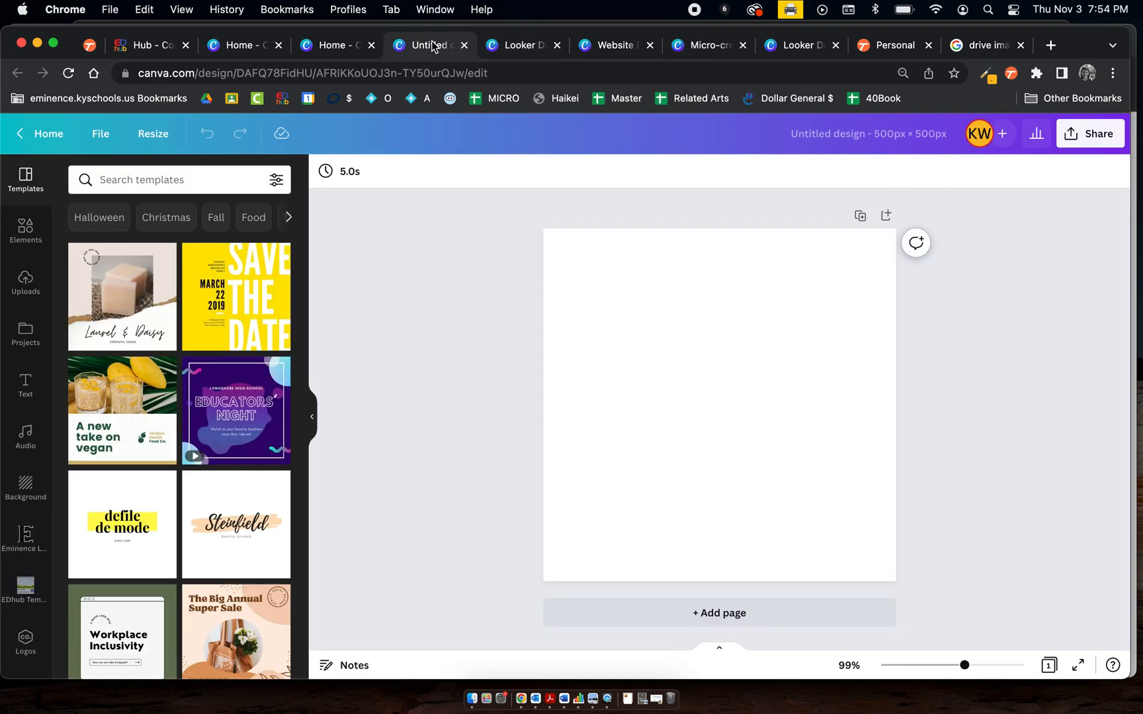
{"action": "left_click", "coordinate": [25, 231]}
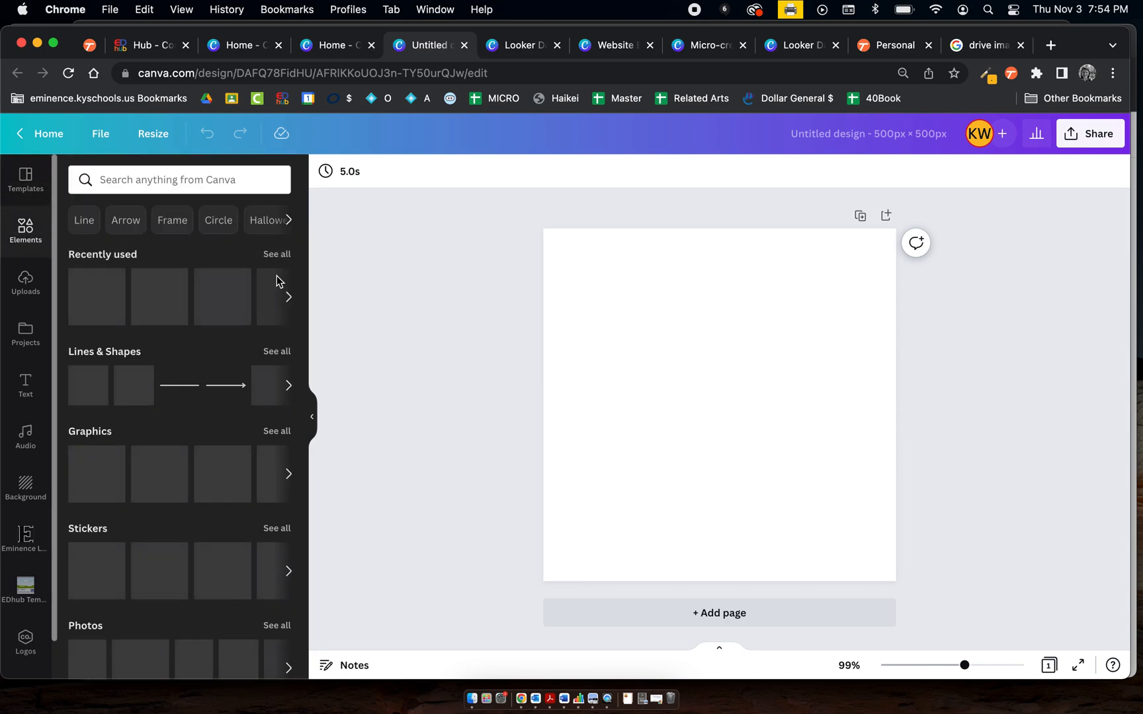
{"action": "left_click", "coordinate": [279, 351]}
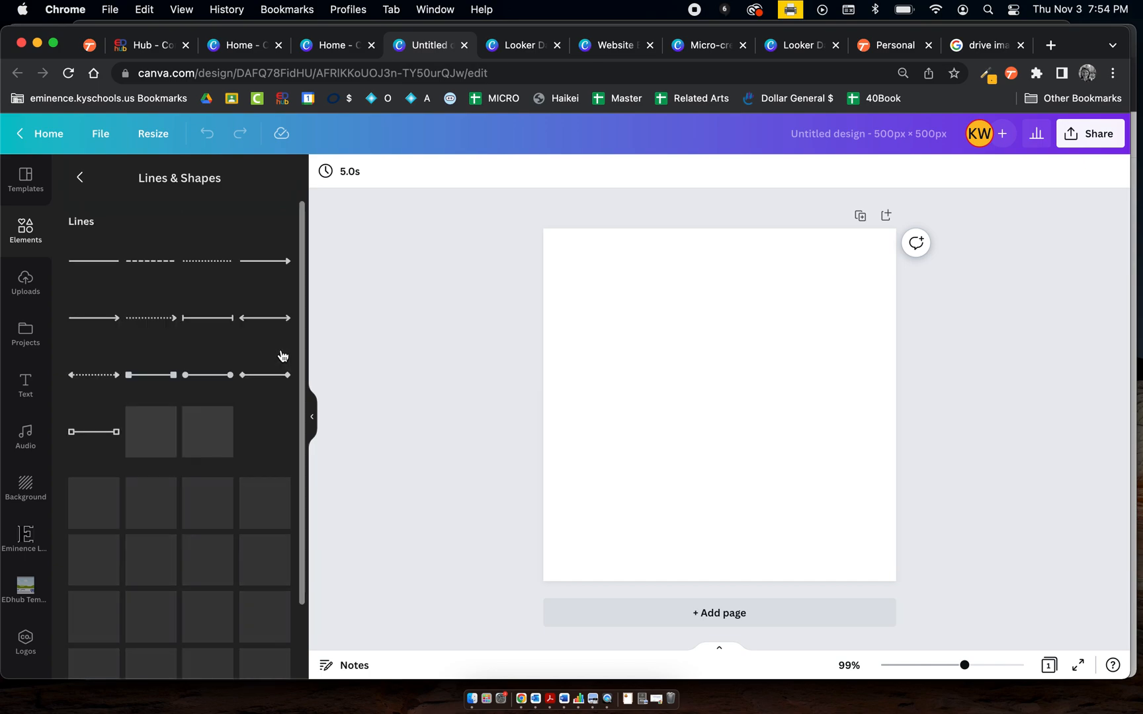
{"action": "scroll", "coordinate": [197, 559], "scroll_direction": "down", "scroll_amount": 5}
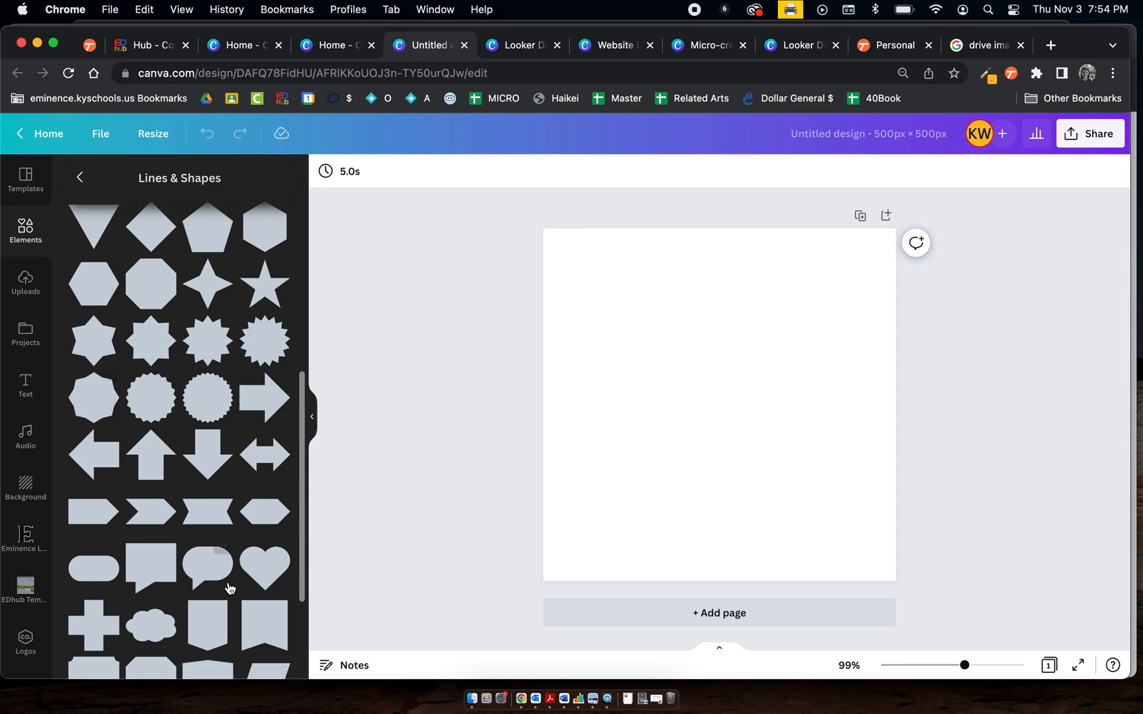
{"action": "scroll", "coordinate": [227, 586], "scroll_direction": "down", "scroll_amount": 3}
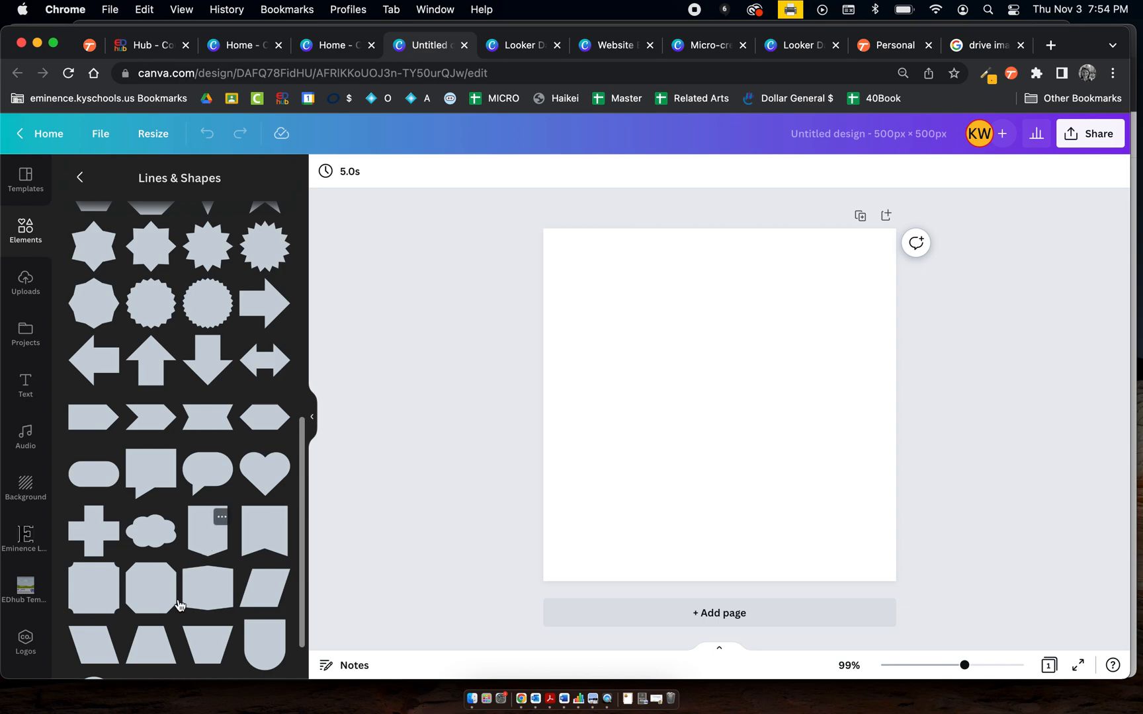
{"action": "scroll", "coordinate": [152, 572], "scroll_direction": "up", "scroll_amount": 5}
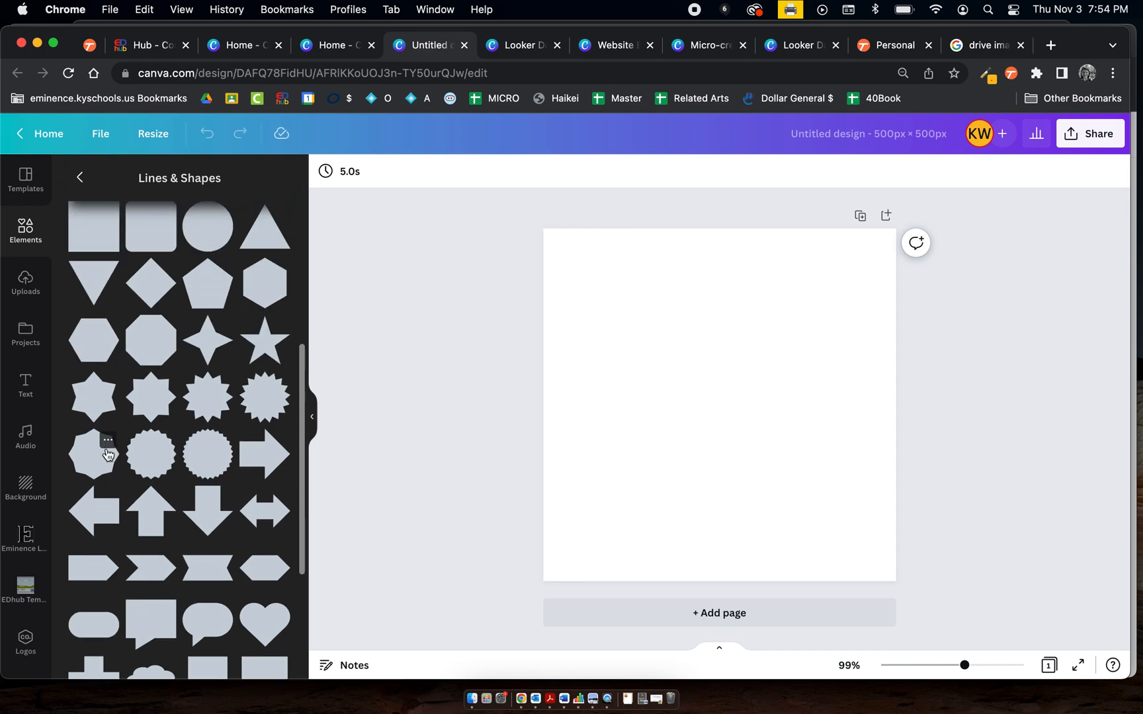
{"action": "left_click", "coordinate": [264, 409]}
{"action": "left_click_drag", "start_coordinate": [666, 352], "coordinate": [573, 258]}
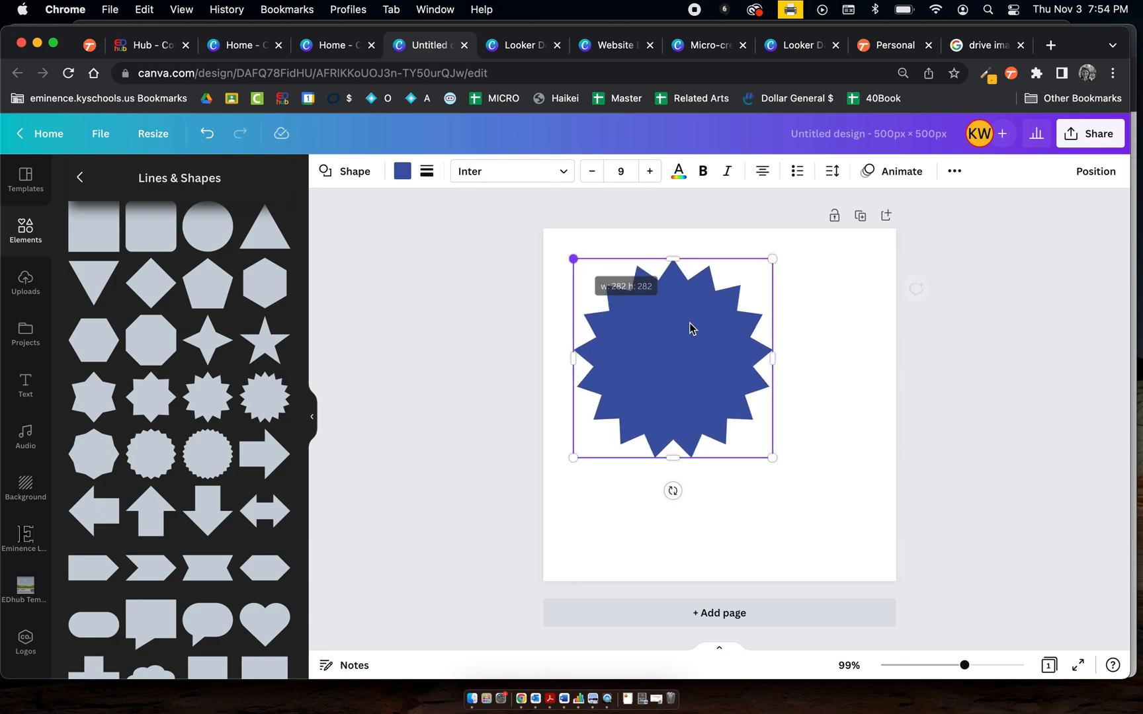
{"action": "left_click_drag", "start_coordinate": [771, 456], "coordinate": [863, 541]}
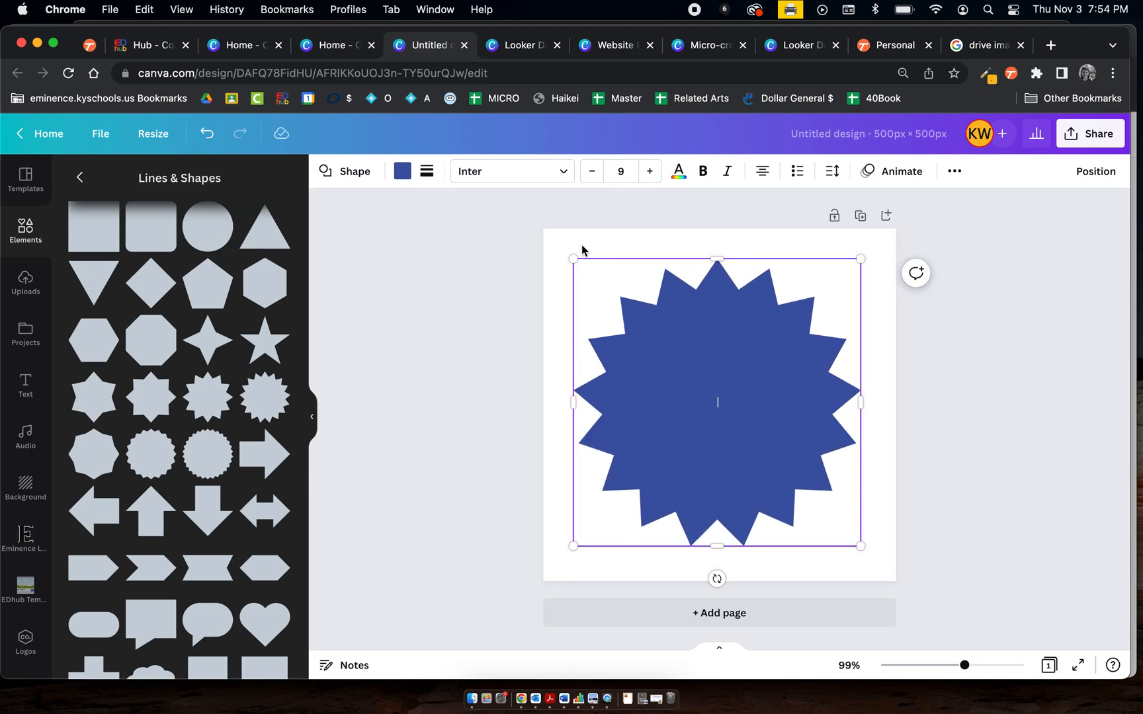
Give the starburst a solid border with weight 11 and corner rounding 8
{"action": "left_click", "coordinate": [427, 171]}
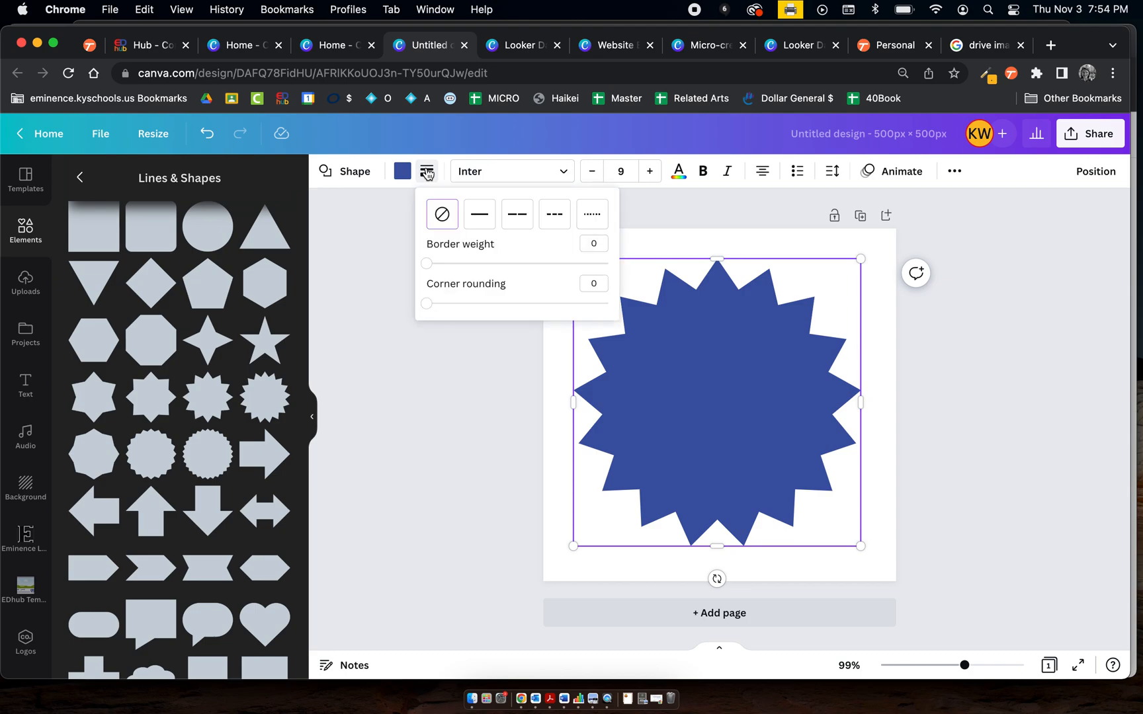
{"action": "left_click_drag", "start_coordinate": [430, 265], "coordinate": [436, 306]}
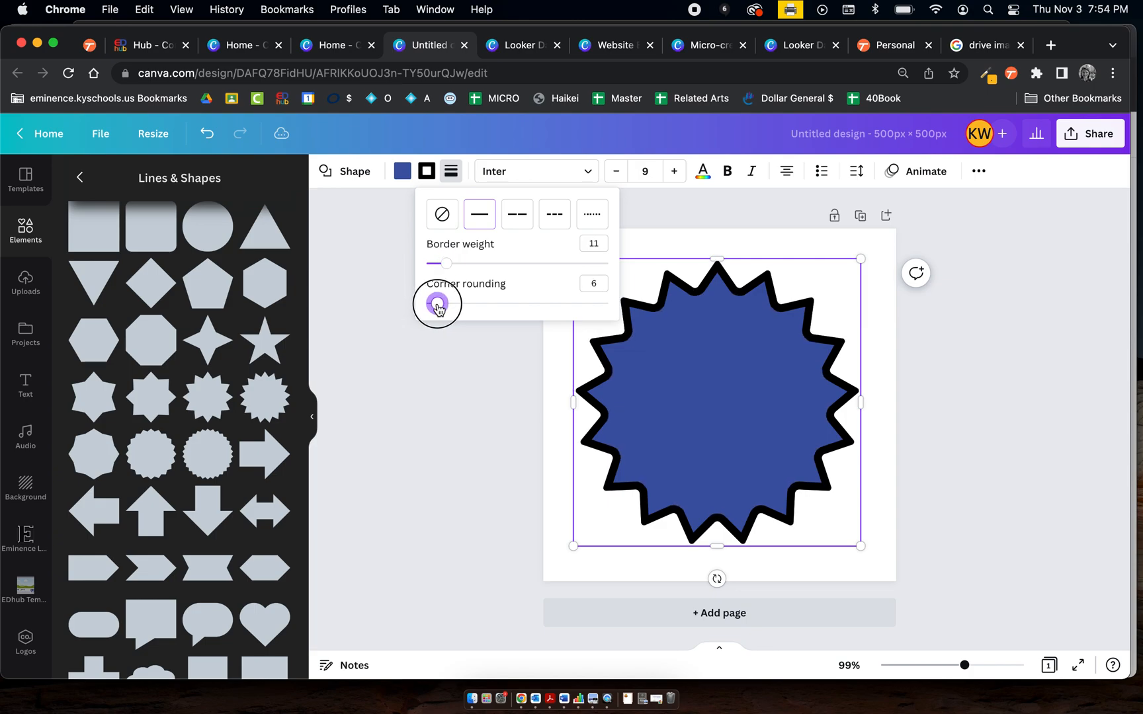
{"action": "left_click_drag", "start_coordinate": [436, 307], "coordinate": [441, 308]}
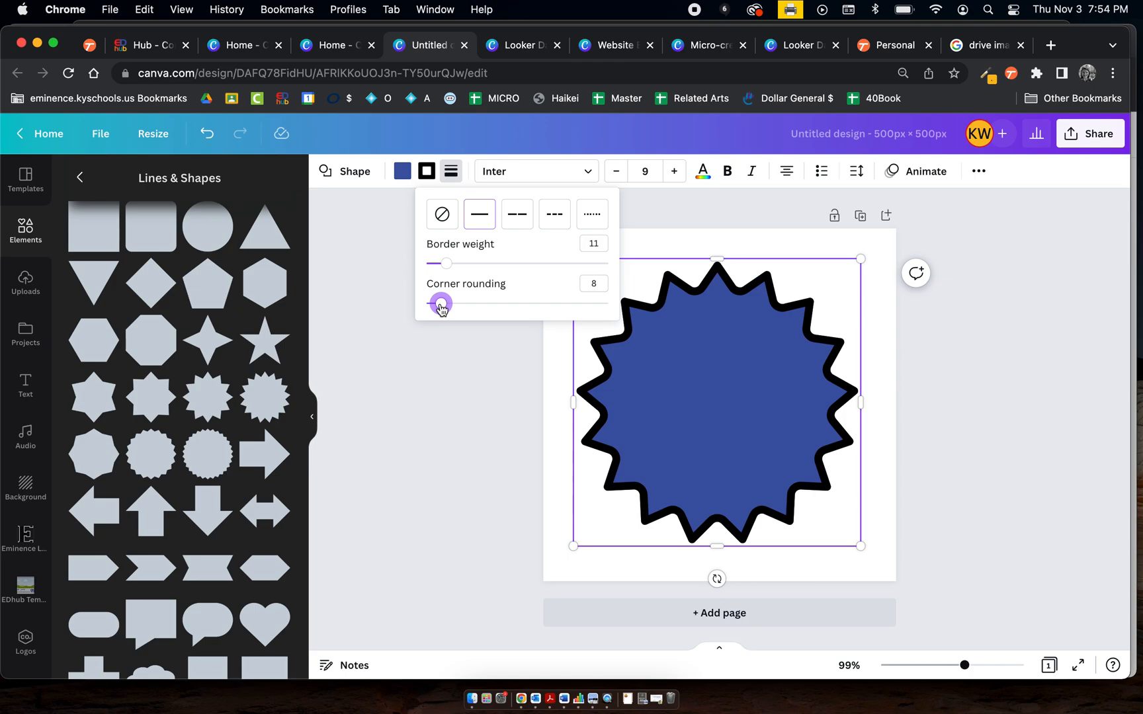
Remove the starburst's fill colour so it becomes transparent, then deselect it
{"action": "left_click", "coordinate": [404, 177]}
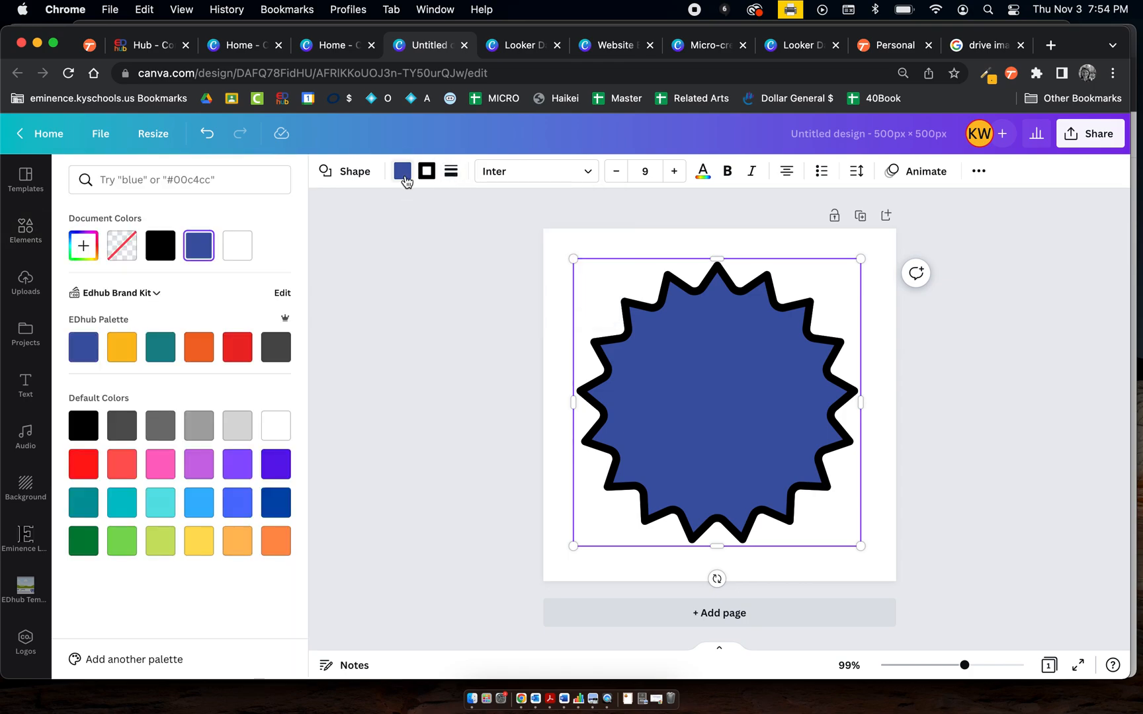
{"action": "left_click", "coordinate": [125, 248]}
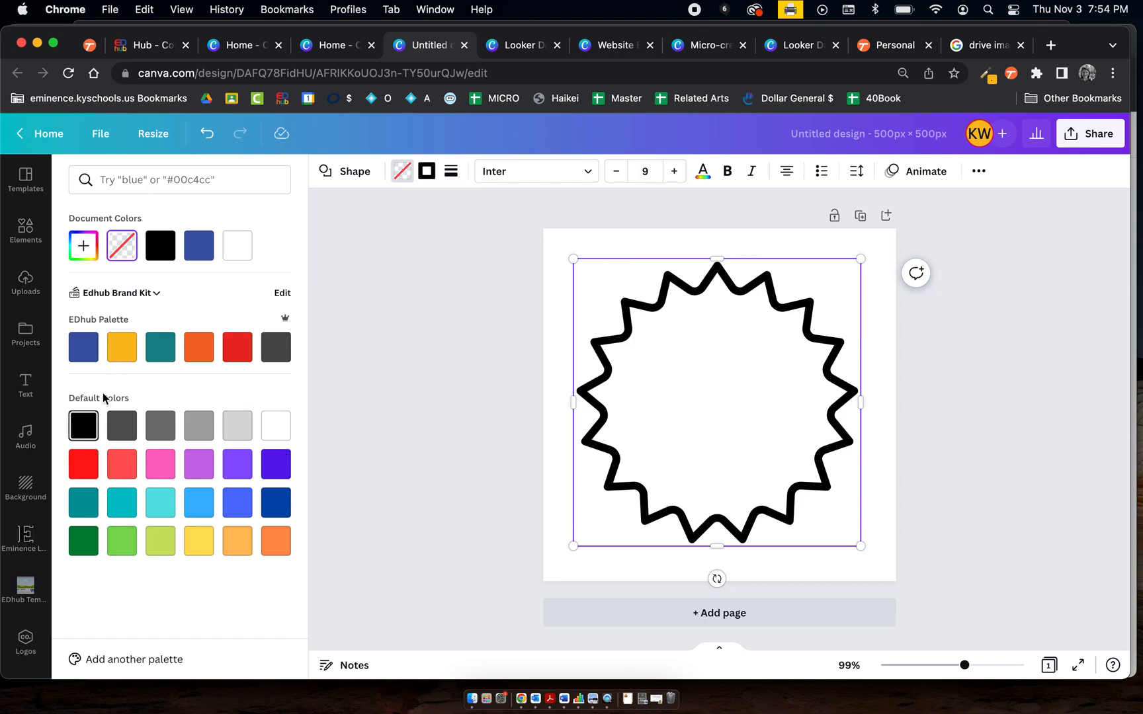
{"action": "key", "text": "Escape"}
{"action": "left_click", "coordinate": [449, 390]}
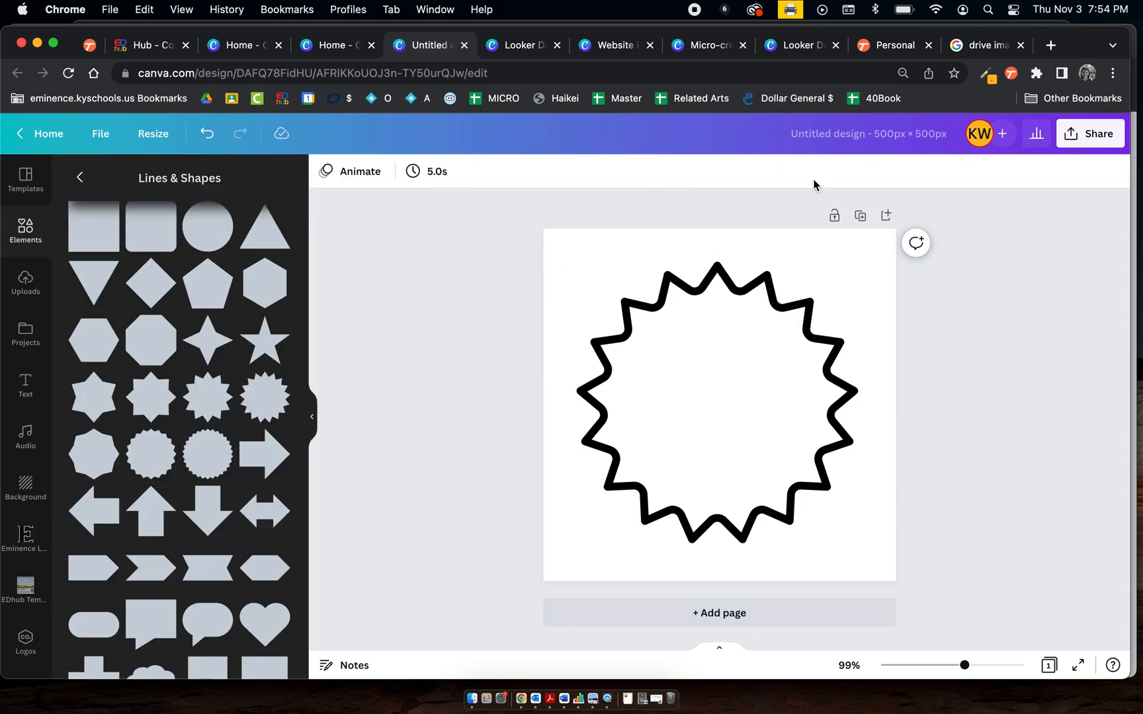
Copy the Google Drive logo image from the image search results
{"action": "left_click", "coordinate": [995, 51]}
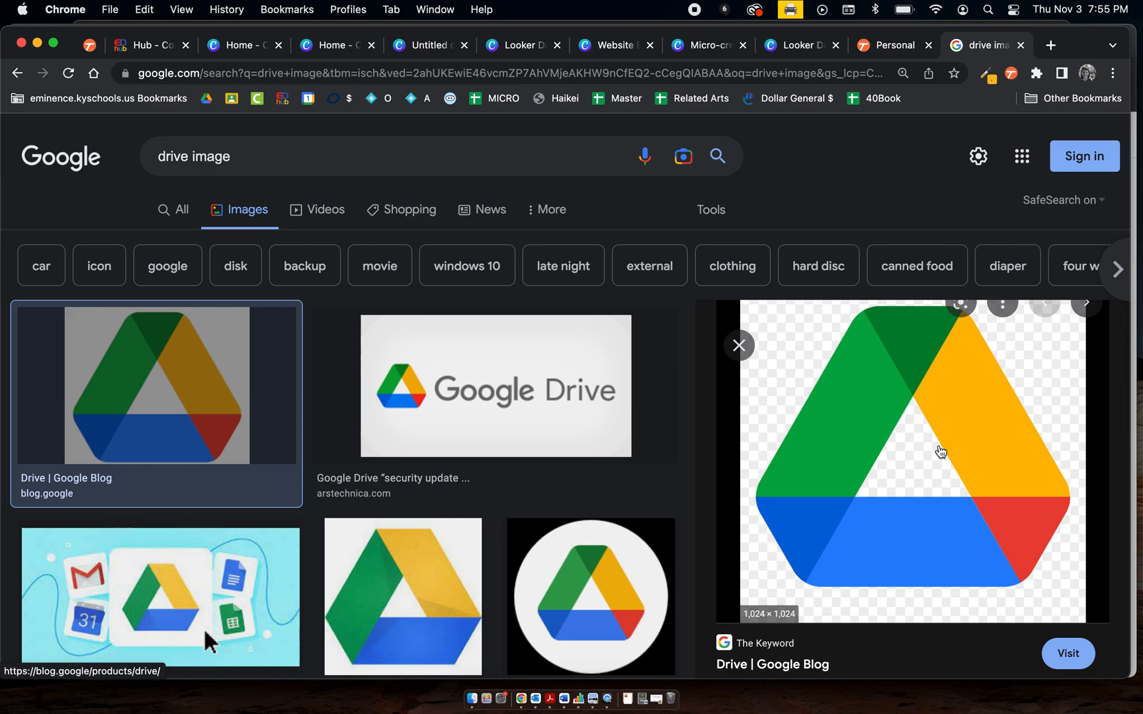
{"action": "right_click", "coordinate": [926, 454]}
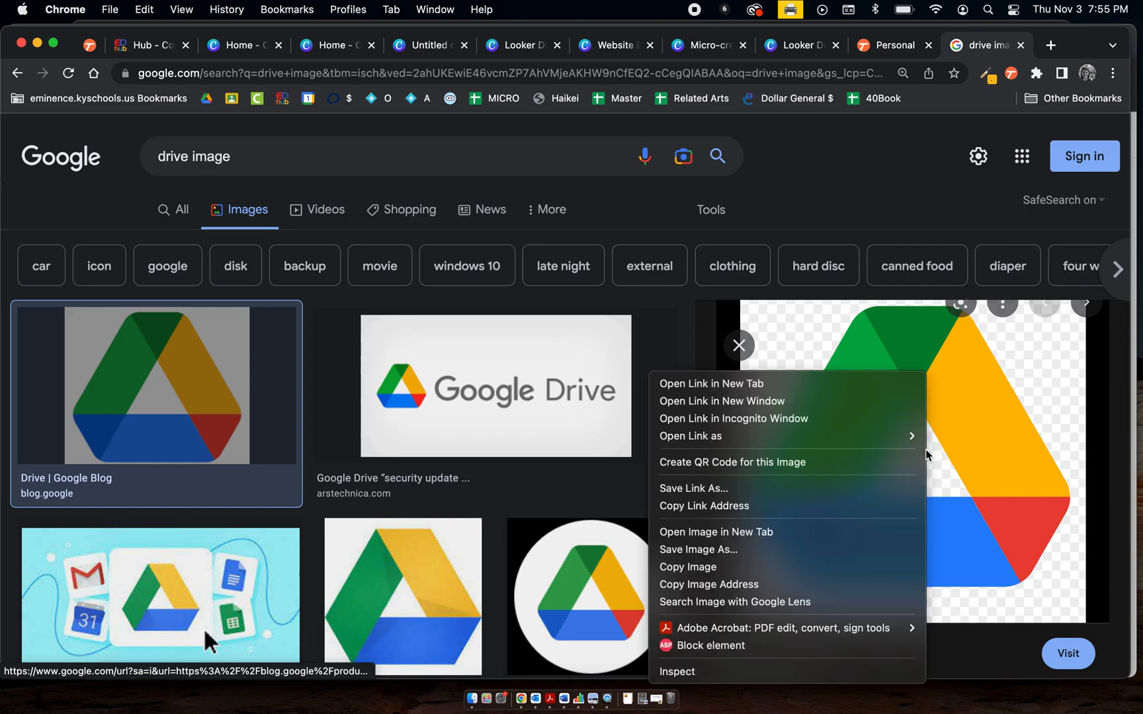
{"action": "left_click", "coordinate": [889, 568]}
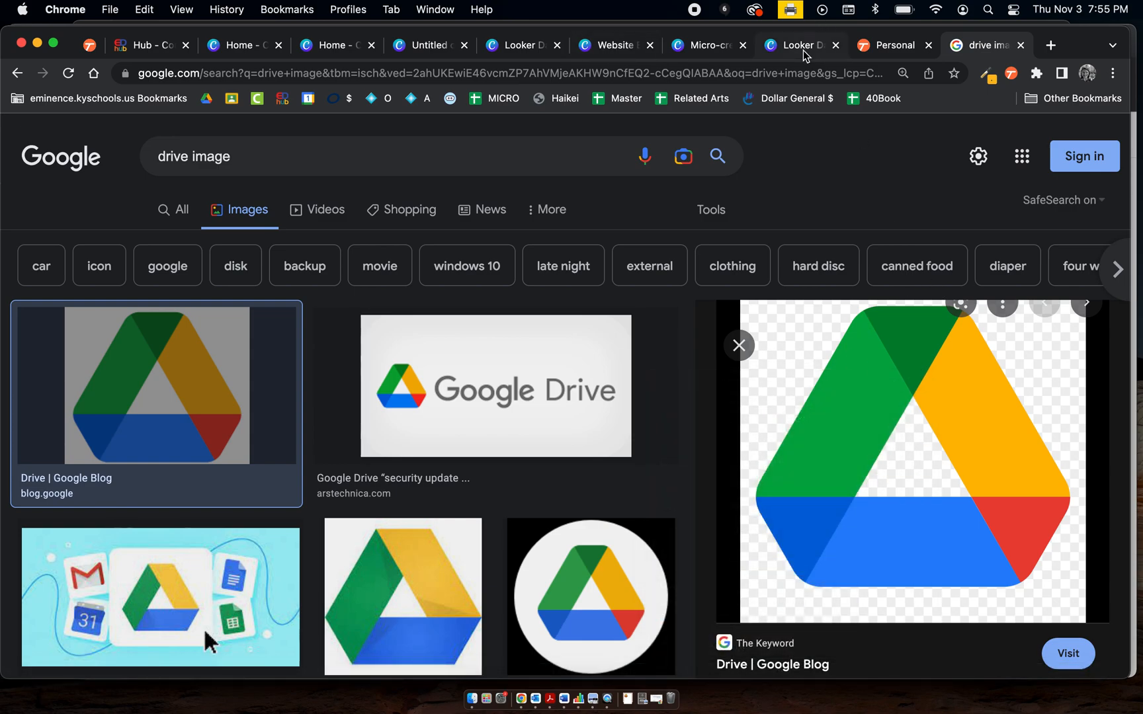
Paste the Drive logo into the design and shrink it to sit centred inside the starburst
{"action": "left_click", "coordinate": [427, 45]}
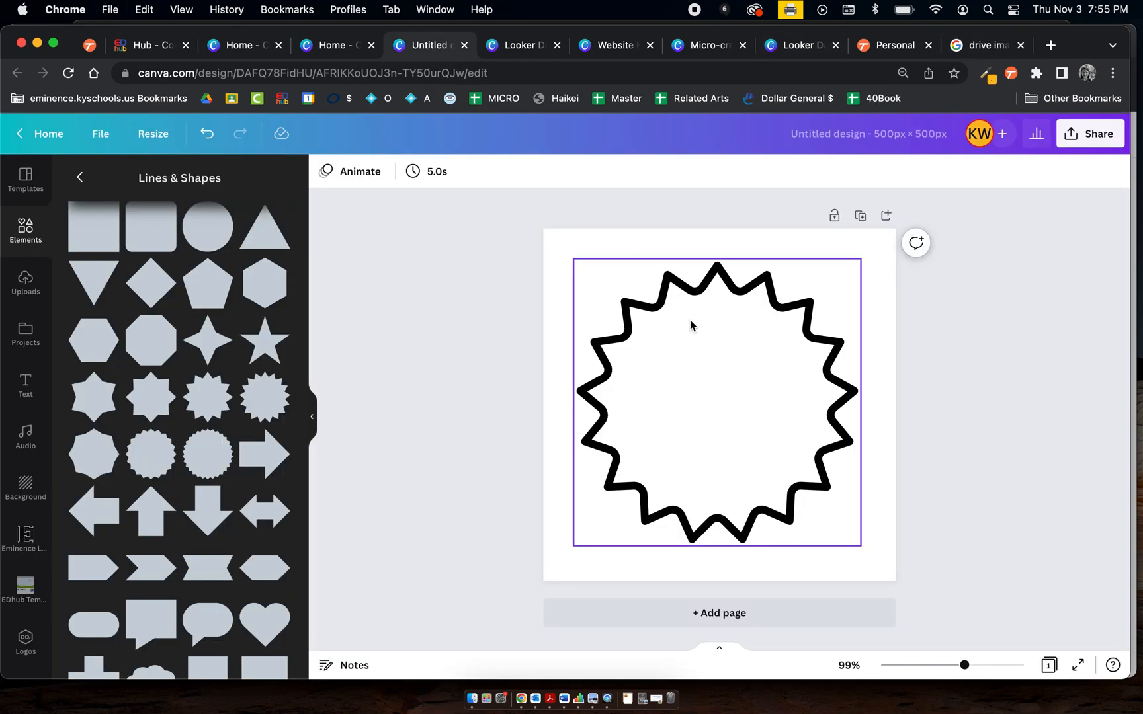
{"action": "key", "text": "super+v"}
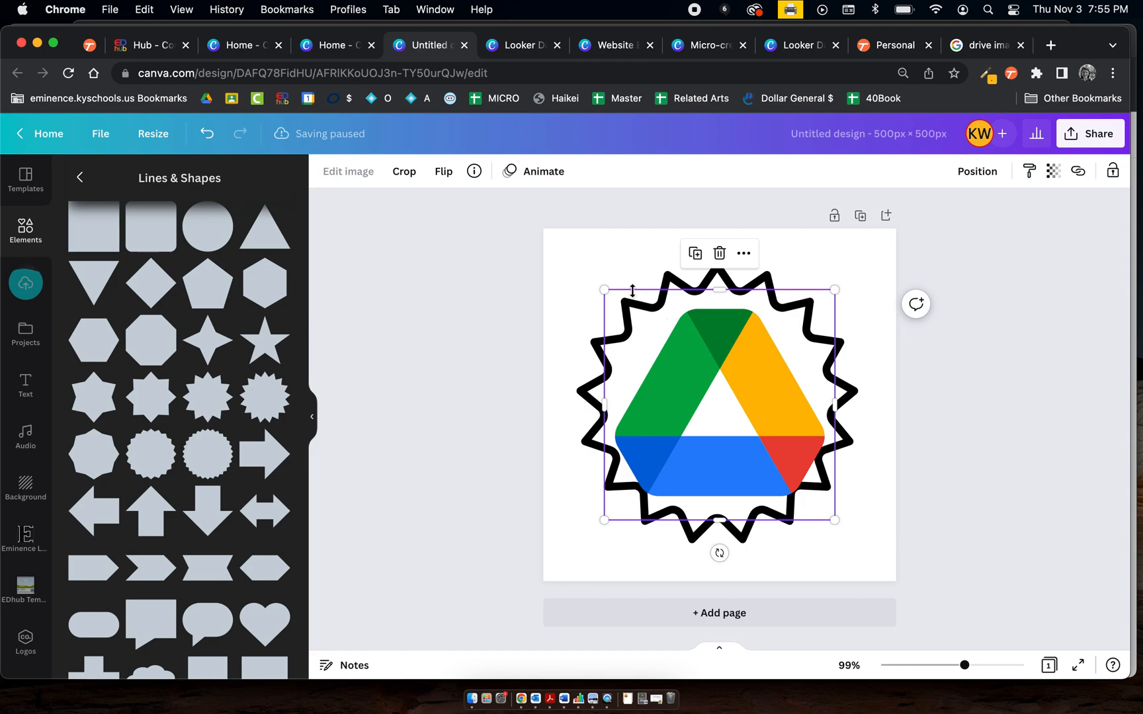
{"action": "left_click_drag", "start_coordinate": [605, 291], "coordinate": [638, 324]}
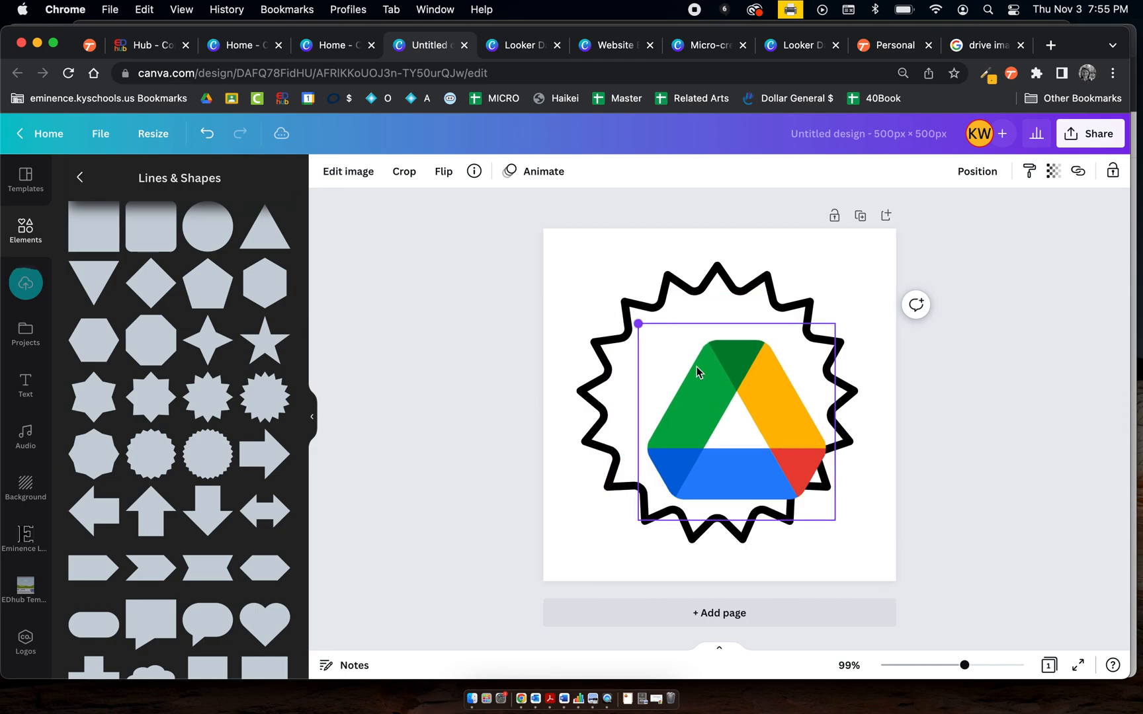
{"action": "left_click_drag", "start_coordinate": [839, 527], "coordinate": [787, 486]}
{"action": "left_click", "coordinate": [777, 471]}
{"action": "left_click_drag", "start_coordinate": [700, 389], "coordinate": [694, 390]}
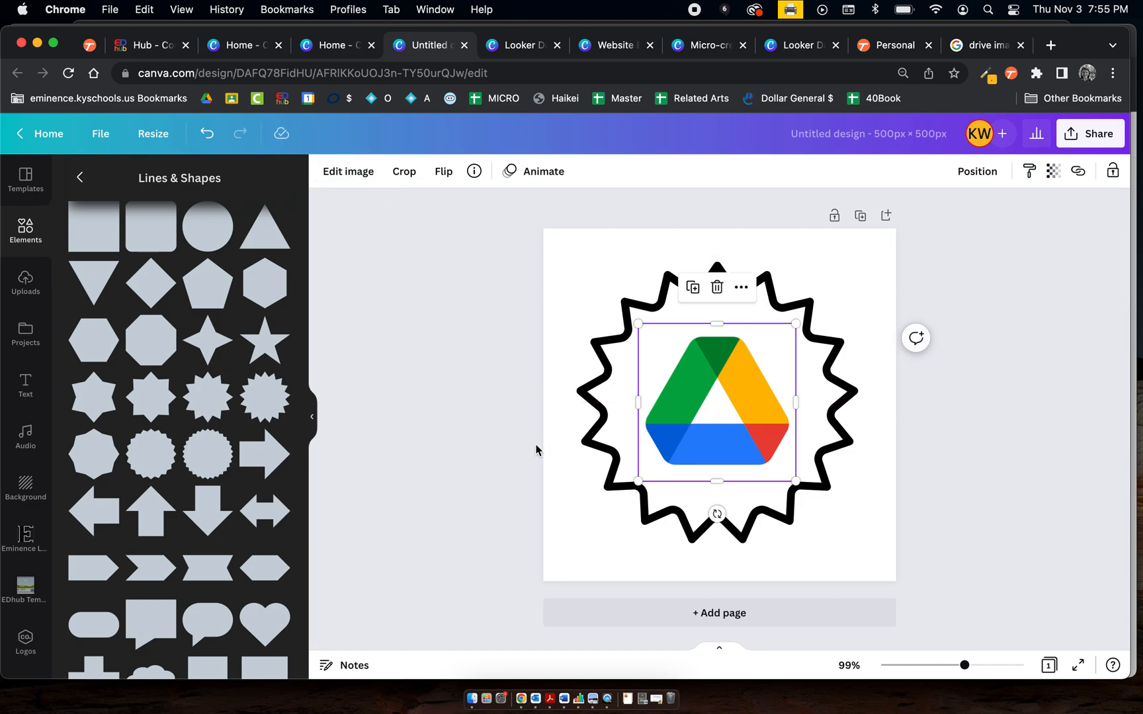
Set the starburst's border colour to the red from the Drive logo's photo colours
{"action": "left_click", "coordinate": [594, 436]}
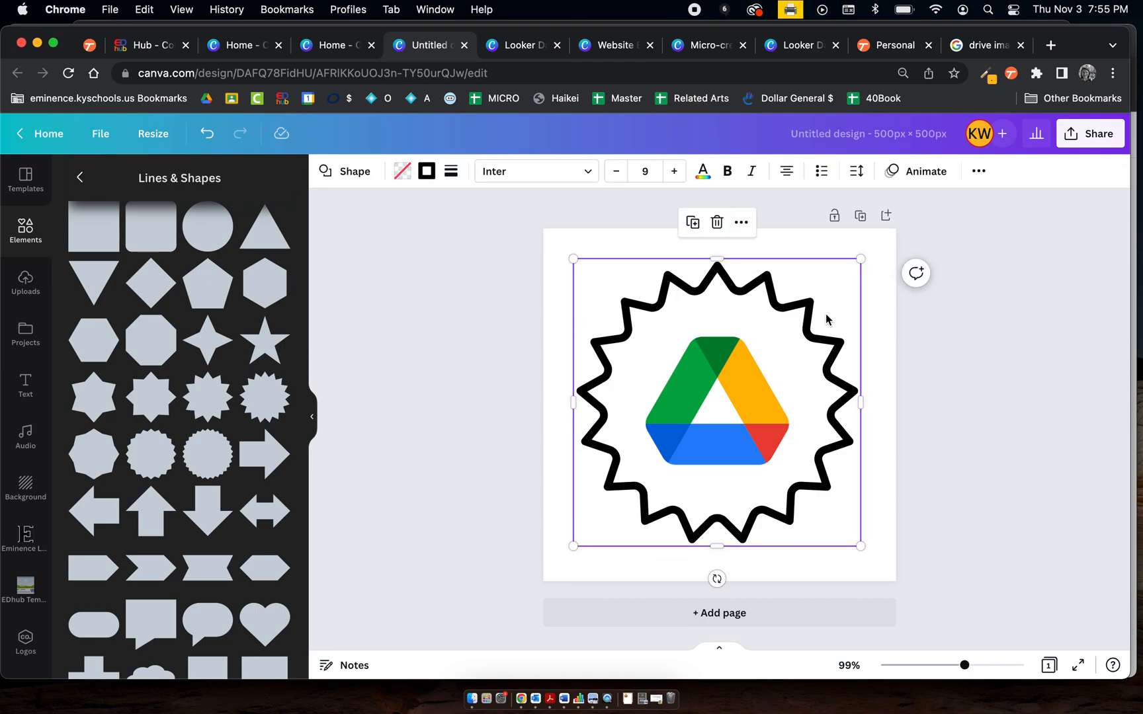
{"action": "left_click", "coordinate": [426, 173]}
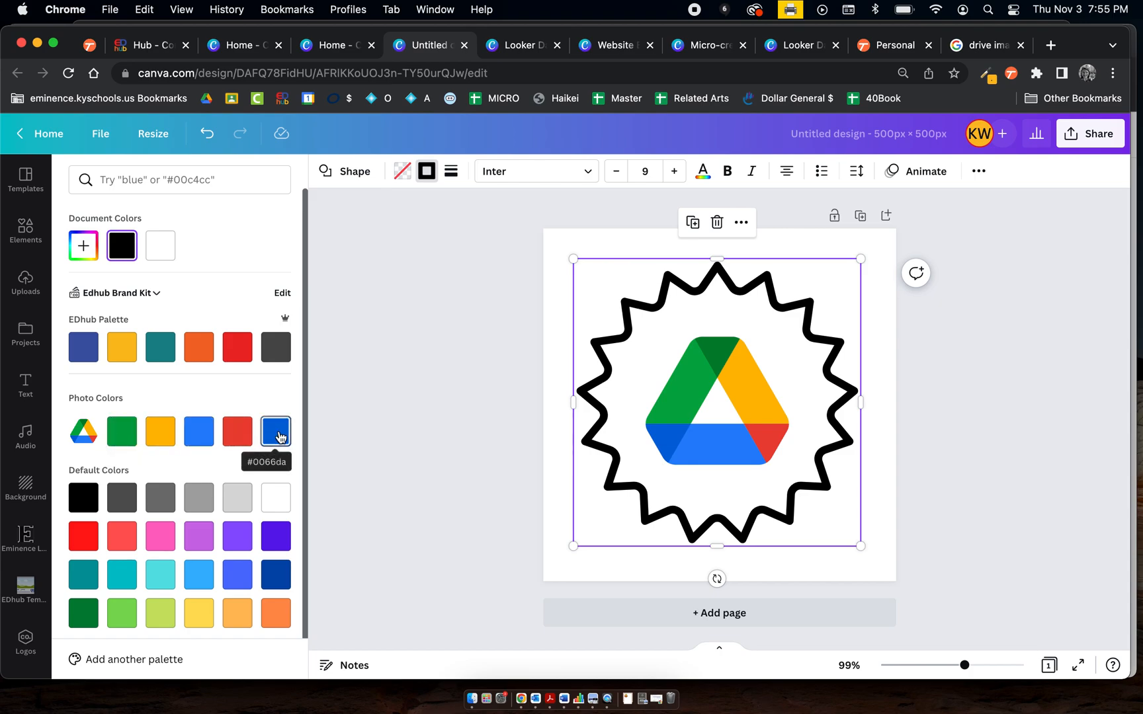
{"action": "left_click", "coordinate": [239, 435]}
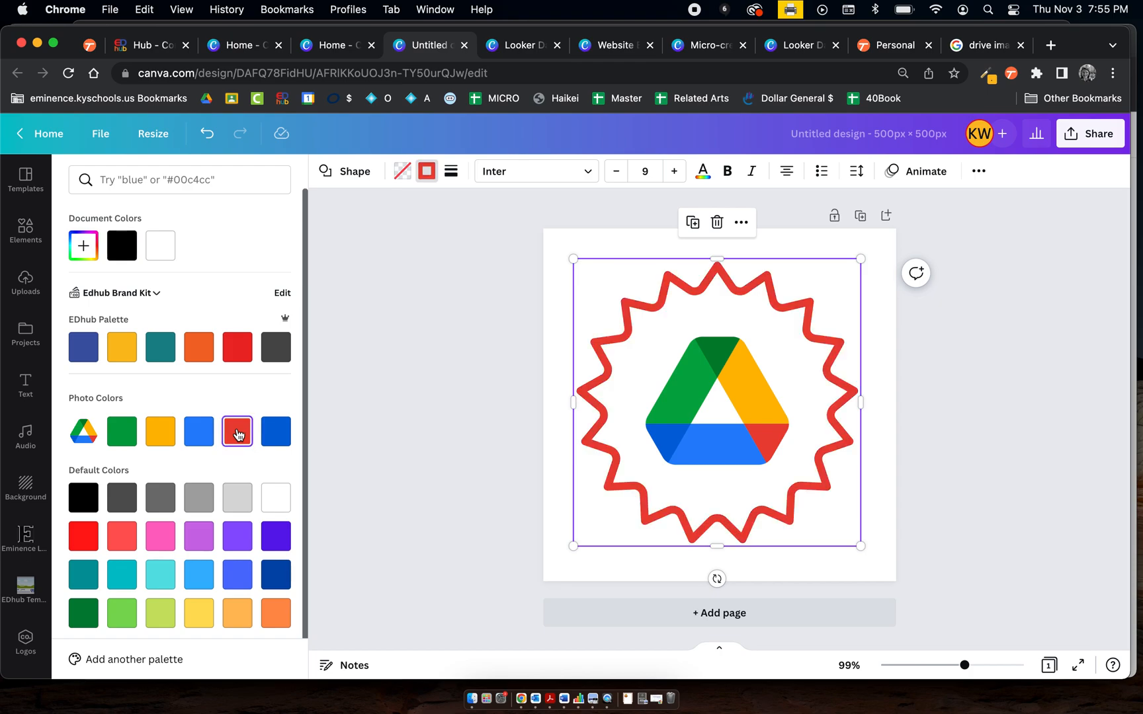
{"action": "left_click", "coordinate": [115, 438]}
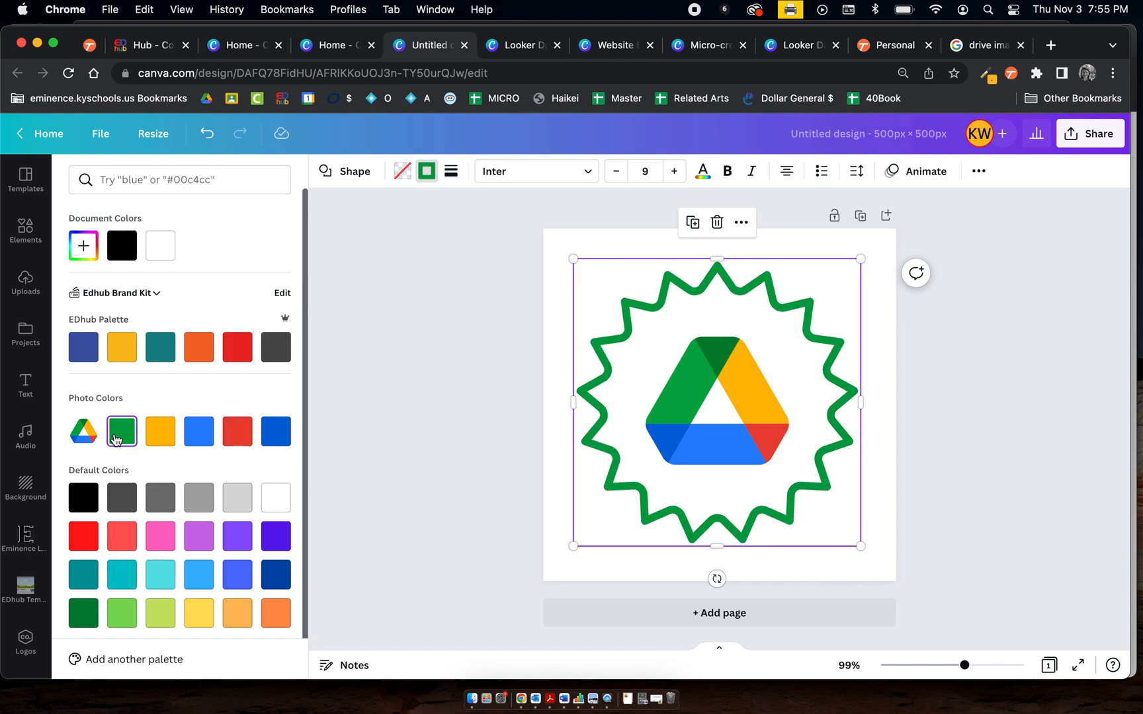
{"action": "left_click", "coordinate": [242, 432]}
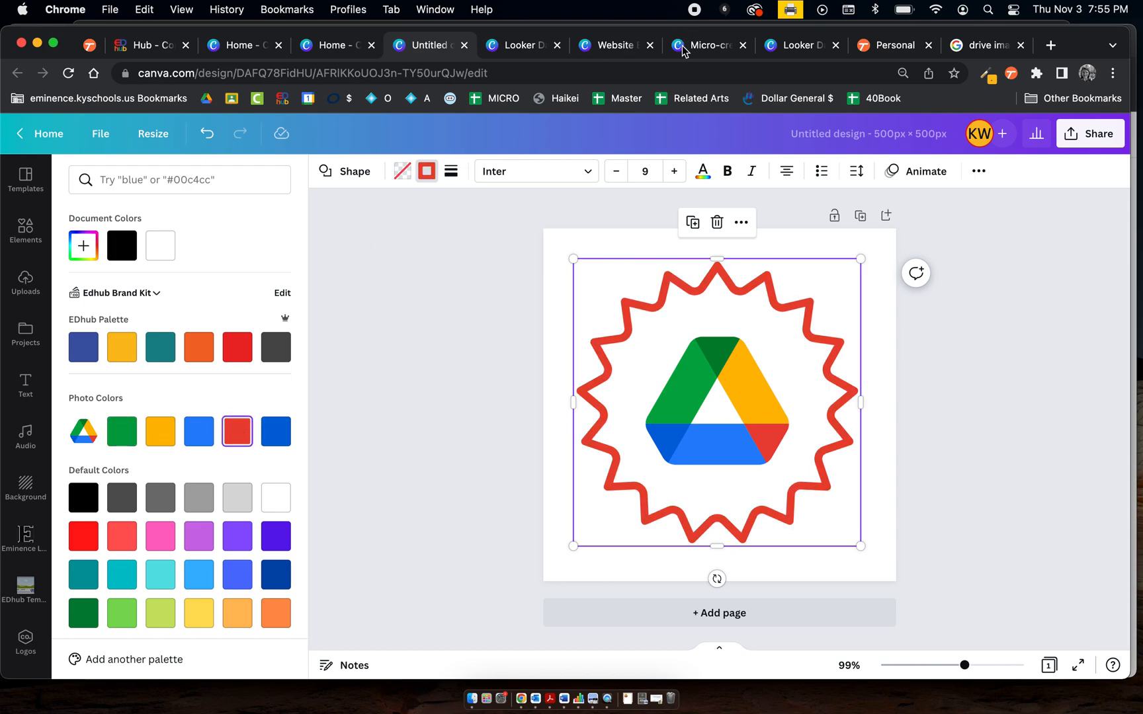
Switch to the Micro-credential Badges design and browse its existing badge pages for reference
{"action": "left_click", "coordinate": [702, 51]}
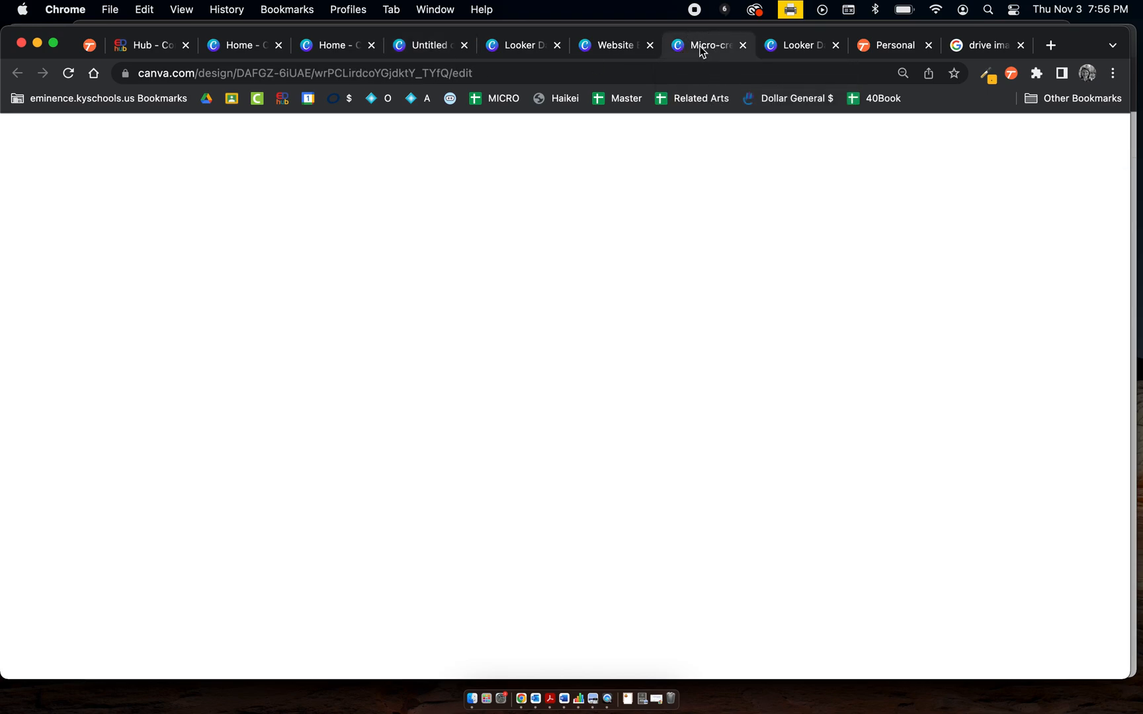
{"action": "scroll", "coordinate": [917, 364], "scroll_direction": "down", "scroll_amount": 20}
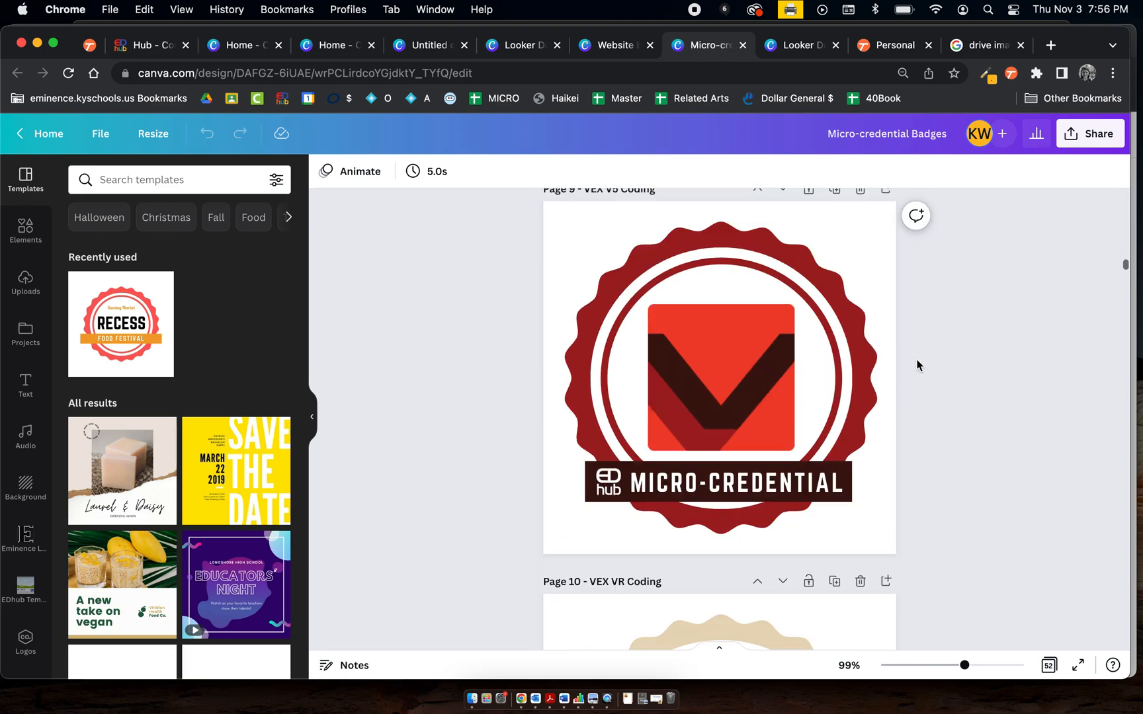
{"action": "scroll", "coordinate": [916, 364], "scroll_direction": "down", "scroll_amount": 10}
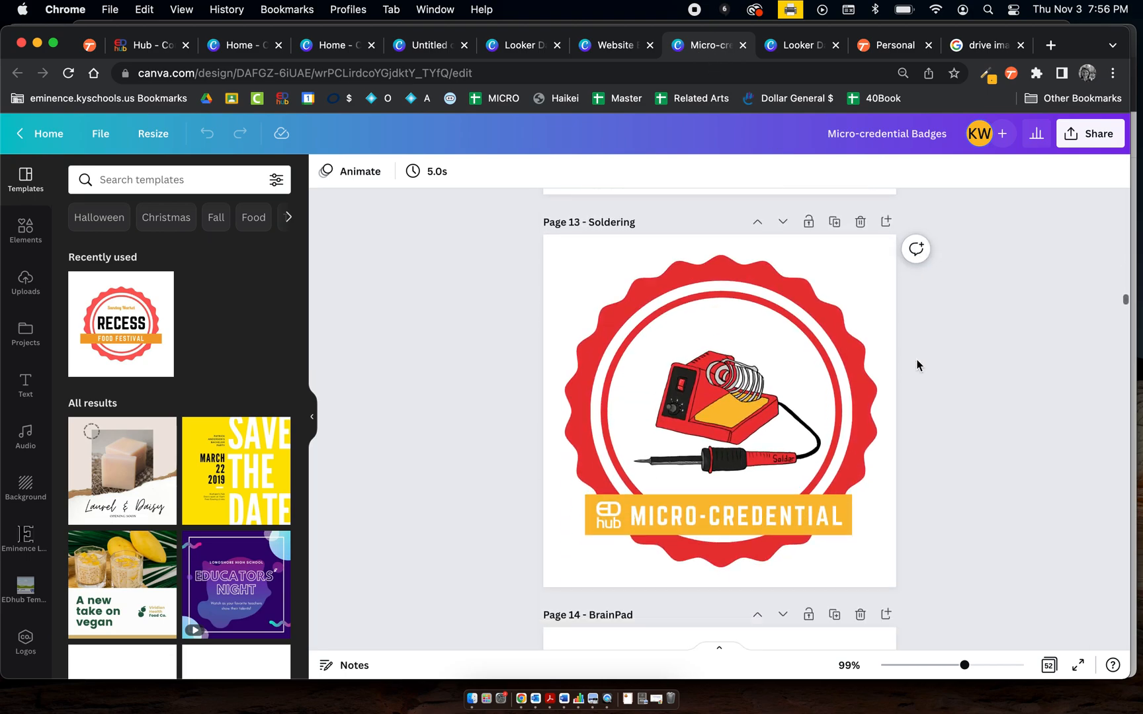
{"action": "scroll", "coordinate": [916, 364], "scroll_direction": "up", "scroll_amount": 8}
{"action": "scroll", "coordinate": [917, 364], "scroll_direction": "up", "scroll_amount": 5}
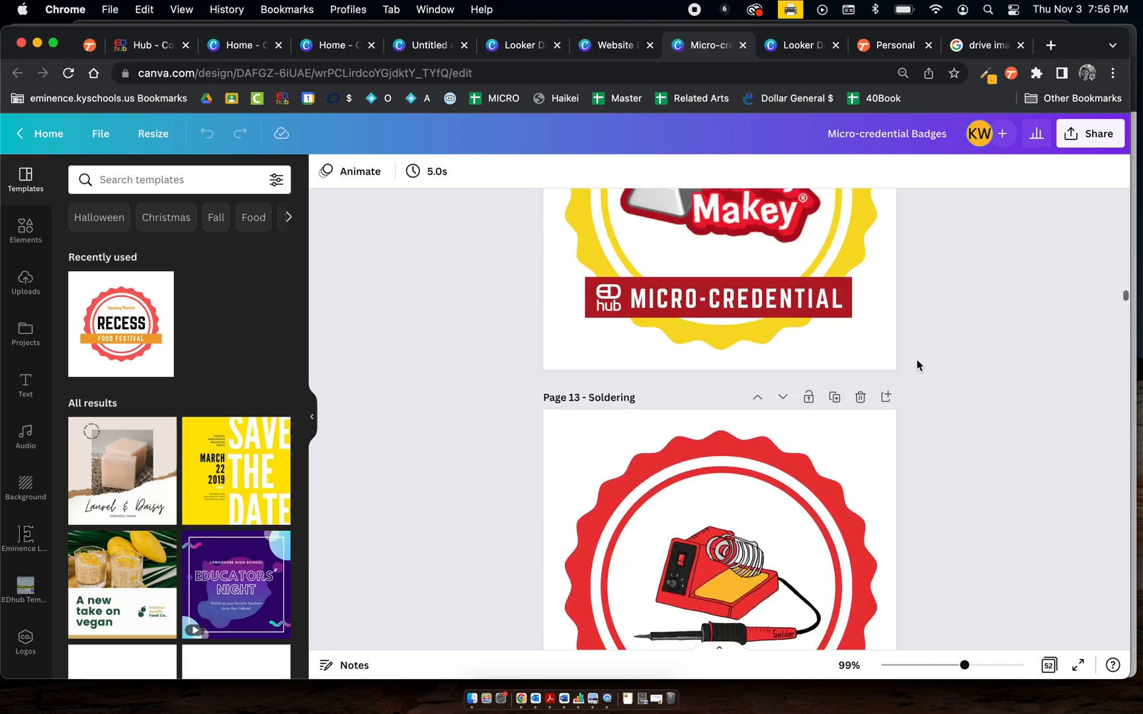
Select the Makey Makey badge graphic and examine its colour palette and the neighbouring badges
{"action": "left_click", "coordinate": [858, 370]}
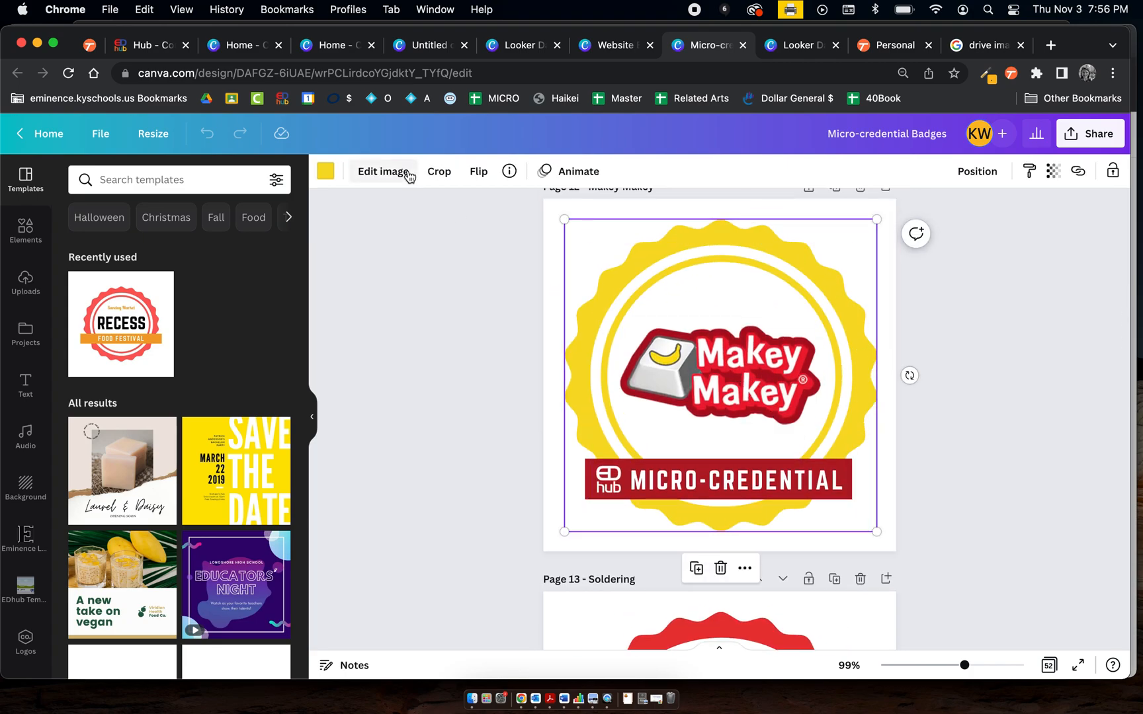
{"action": "left_click", "coordinate": [326, 175]}
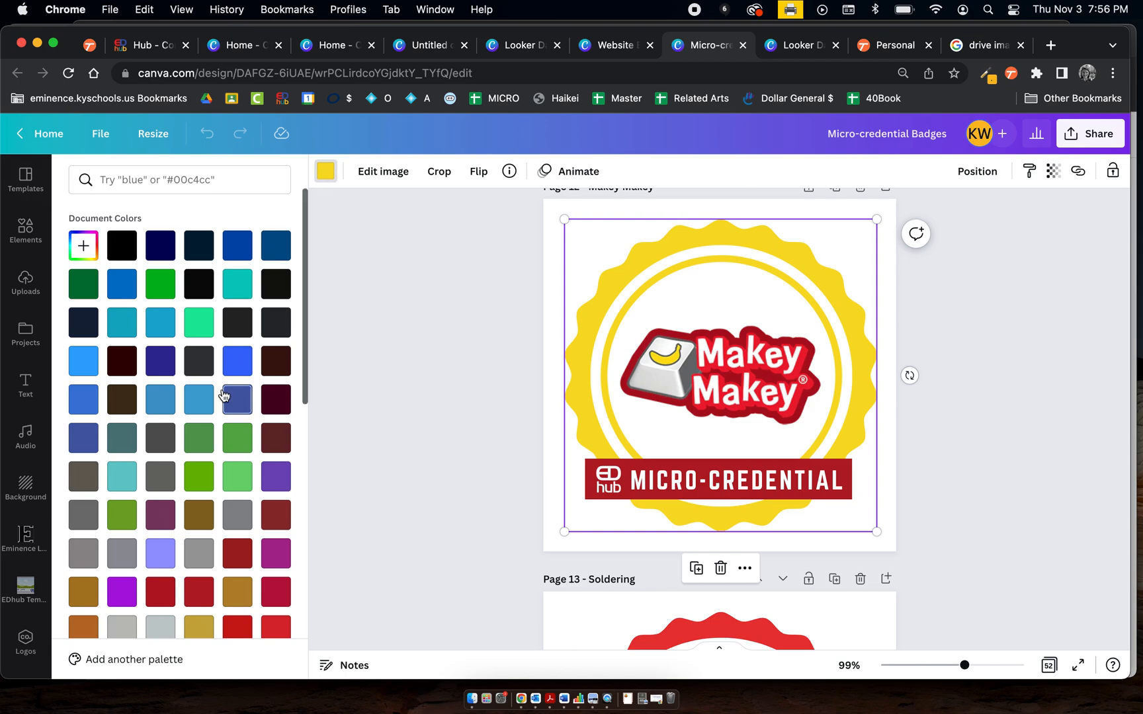
{"action": "scroll", "coordinate": [224, 396], "scroll_direction": "down", "scroll_amount": 5}
{"action": "scroll", "coordinate": [224, 395], "scroll_direction": "up", "scroll_amount": 2}
{"action": "scroll", "coordinate": [113, 446], "scroll_direction": "down", "scroll_amount": 1}
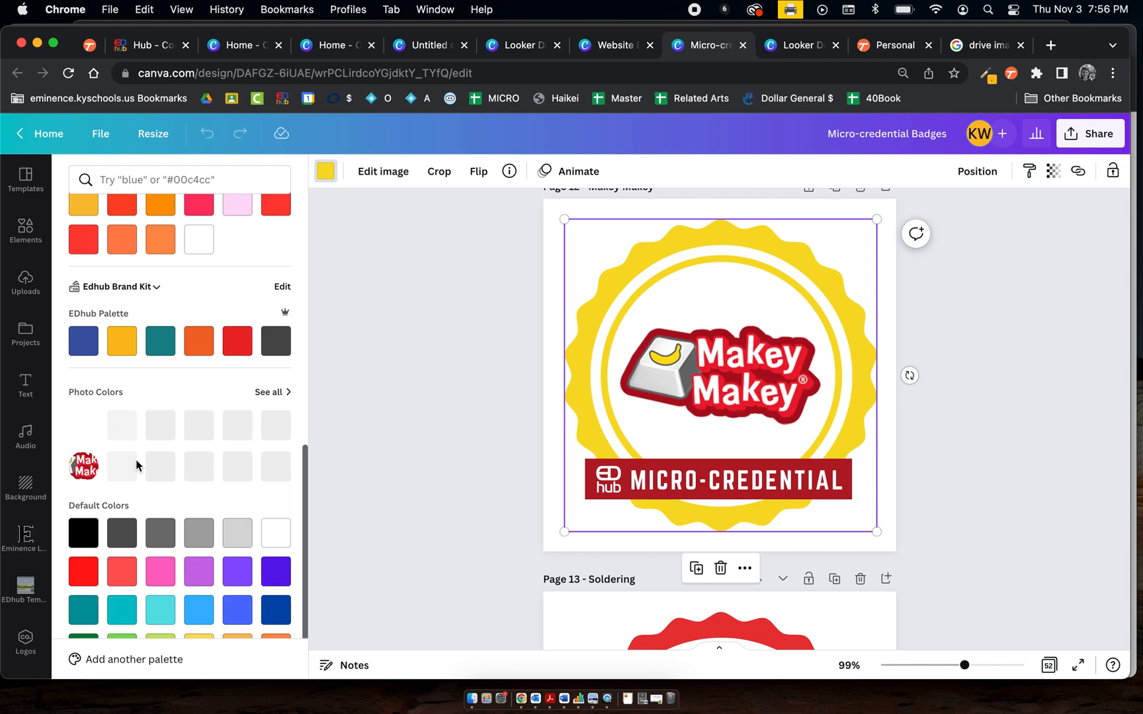
{"action": "scroll", "coordinate": [812, 397], "scroll_direction": "down", "scroll_amount": 5}
{"action": "scroll", "coordinate": [813, 402], "scroll_direction": "down", "scroll_amount": 3}
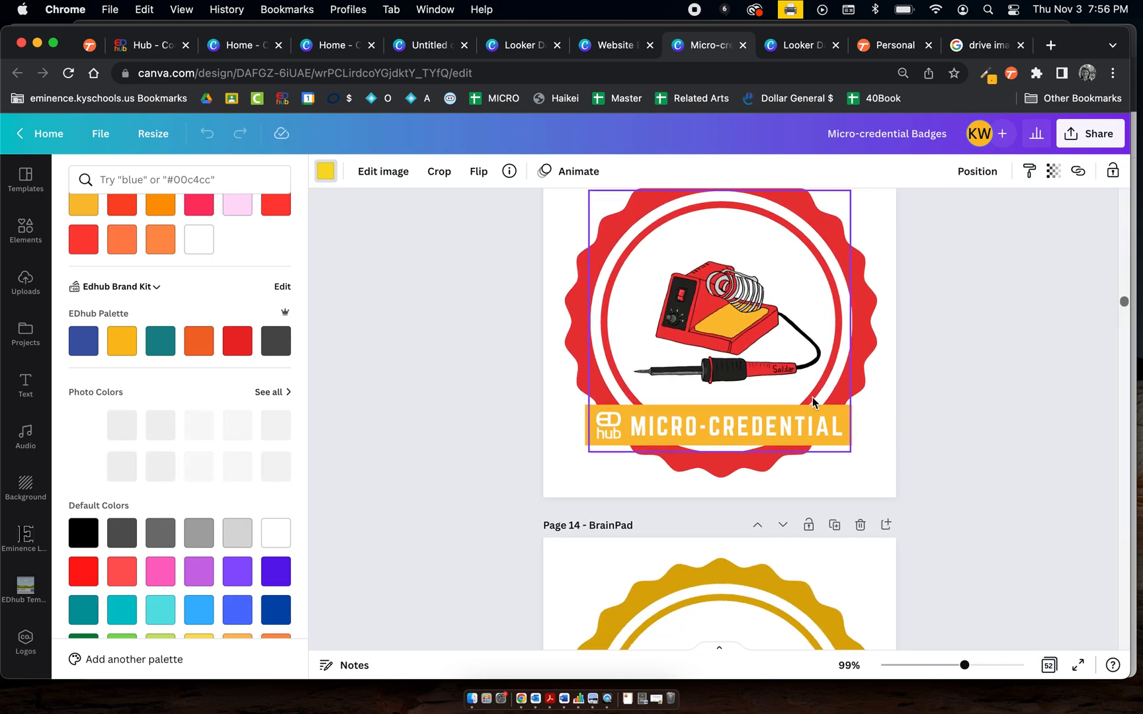
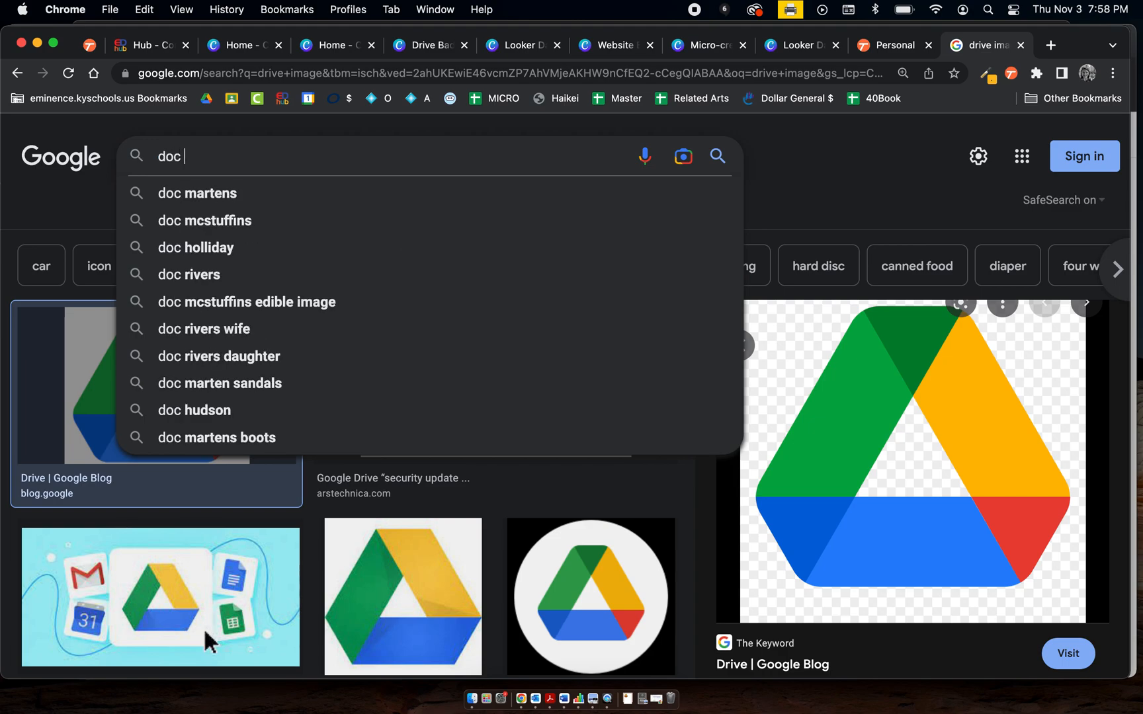
Search Google Images for "doc logo" and copy the Google Docs logo image
{"action": "type", "text": "logo"}
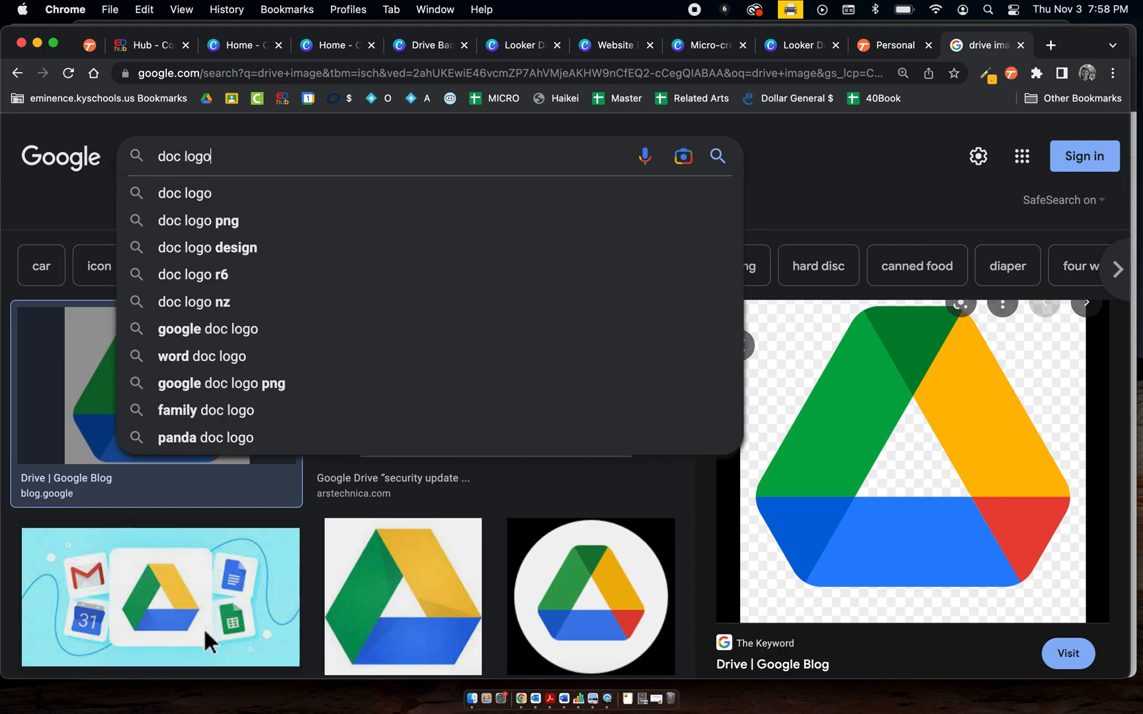
{"action": "key", "text": "Return"}
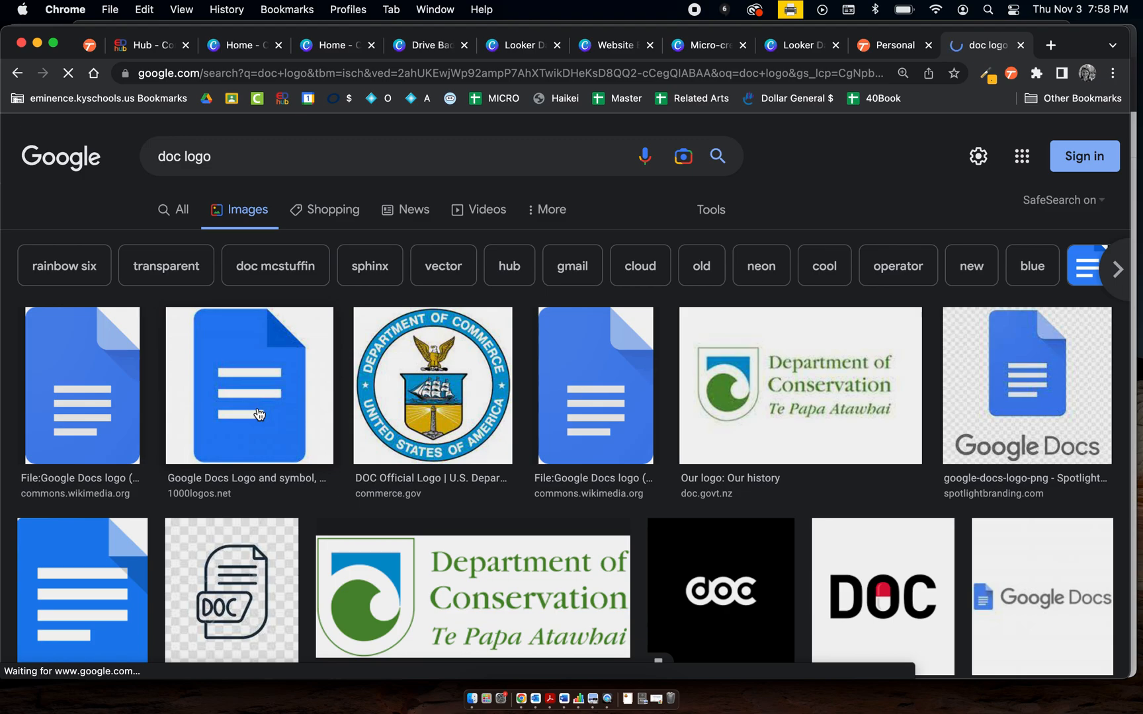
{"action": "left_click", "coordinate": [602, 416]}
{"action": "left_click", "coordinate": [646, 242]}
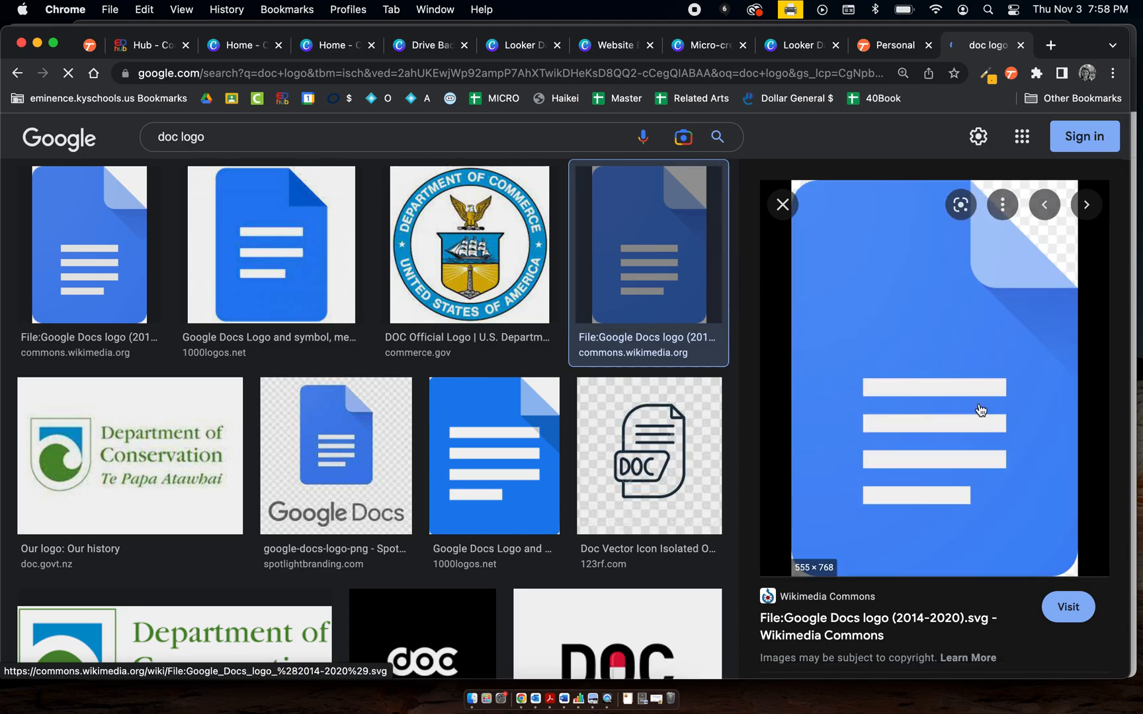
{"action": "right_click", "coordinate": [978, 405]}
{"action": "left_click", "coordinate": [923, 567]}
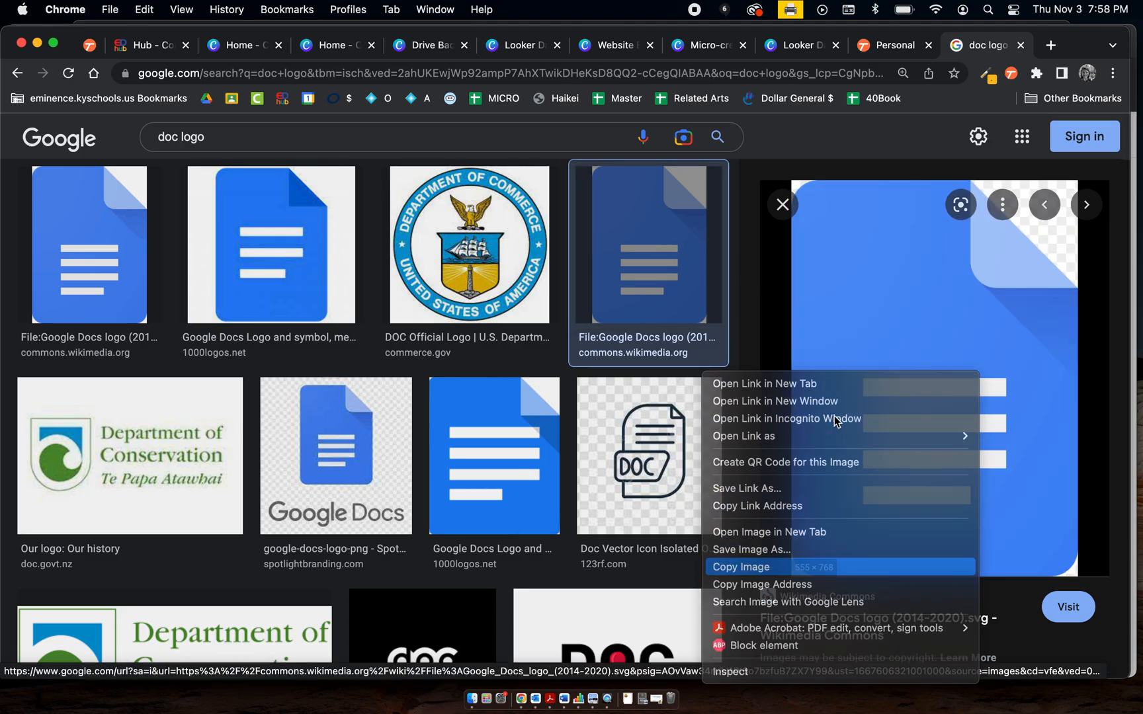
Paste the Google Docs logo onto page 2 and shrink it to sit centred inside the starburst
{"action": "left_click", "coordinate": [447, 54]}
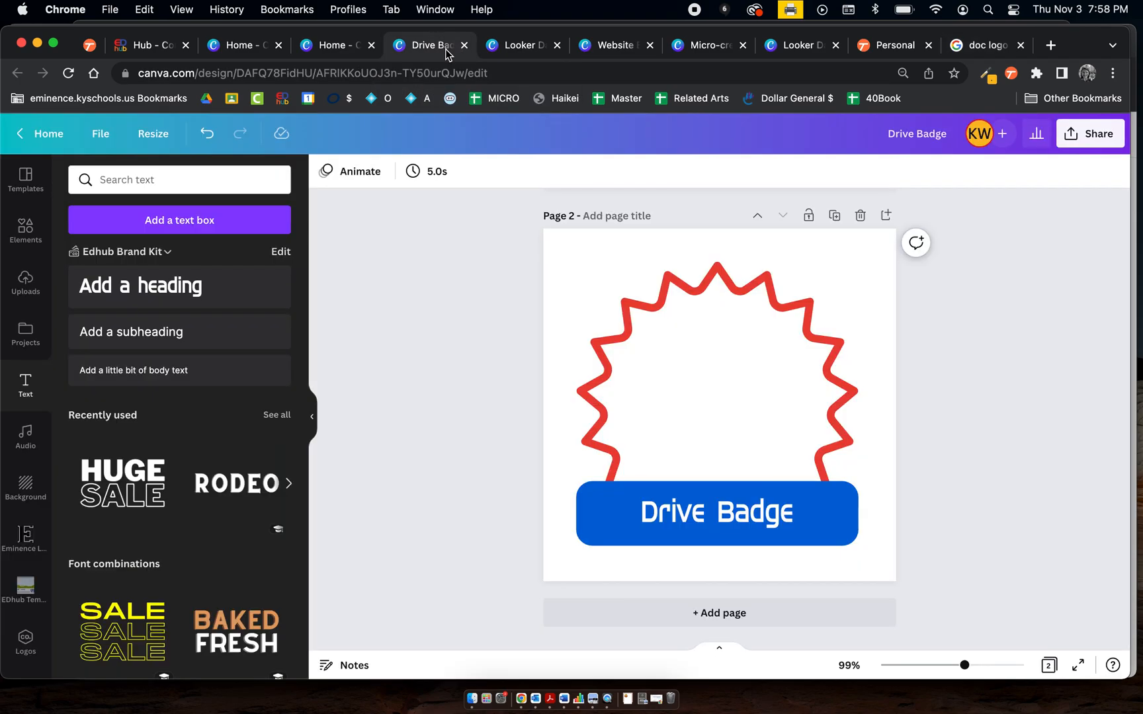
{"action": "key", "text": "super+v"}
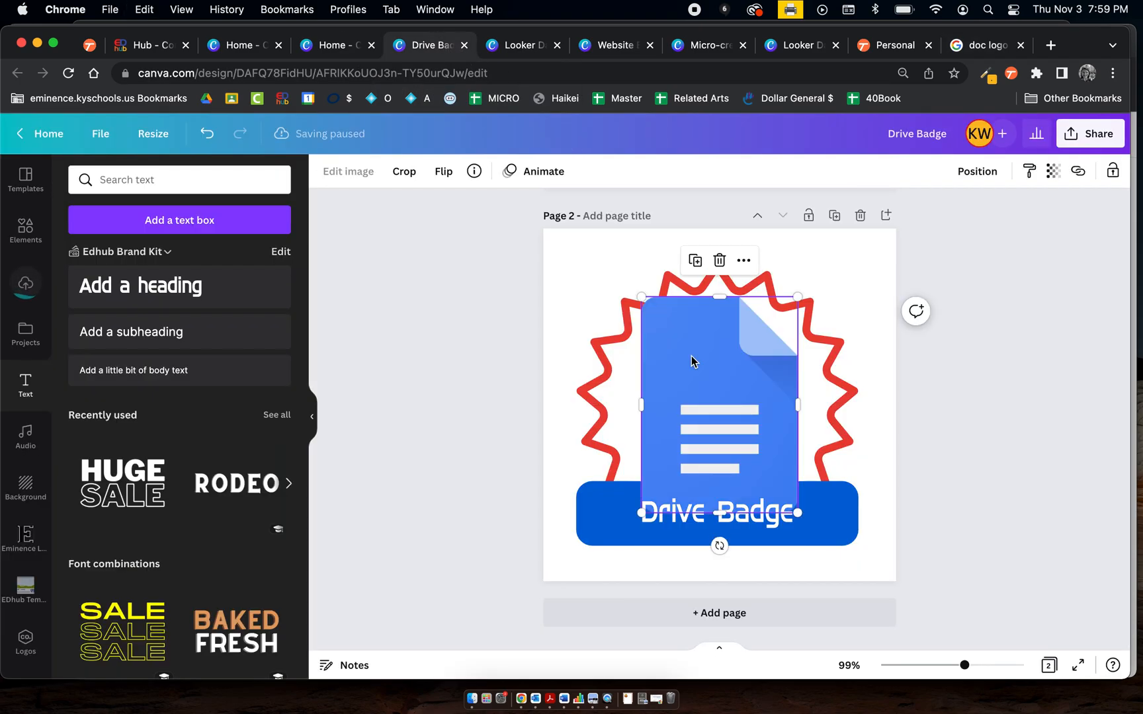
{"action": "left_click_drag", "start_coordinate": [641, 293], "coordinate": [685, 358]}
{"action": "left_click_drag", "start_coordinate": [756, 444], "coordinate": [719, 386]}
Set the starburst's border colour to the light blue from the Docs logo's photo colours
{"action": "left_click", "coordinate": [627, 315]}
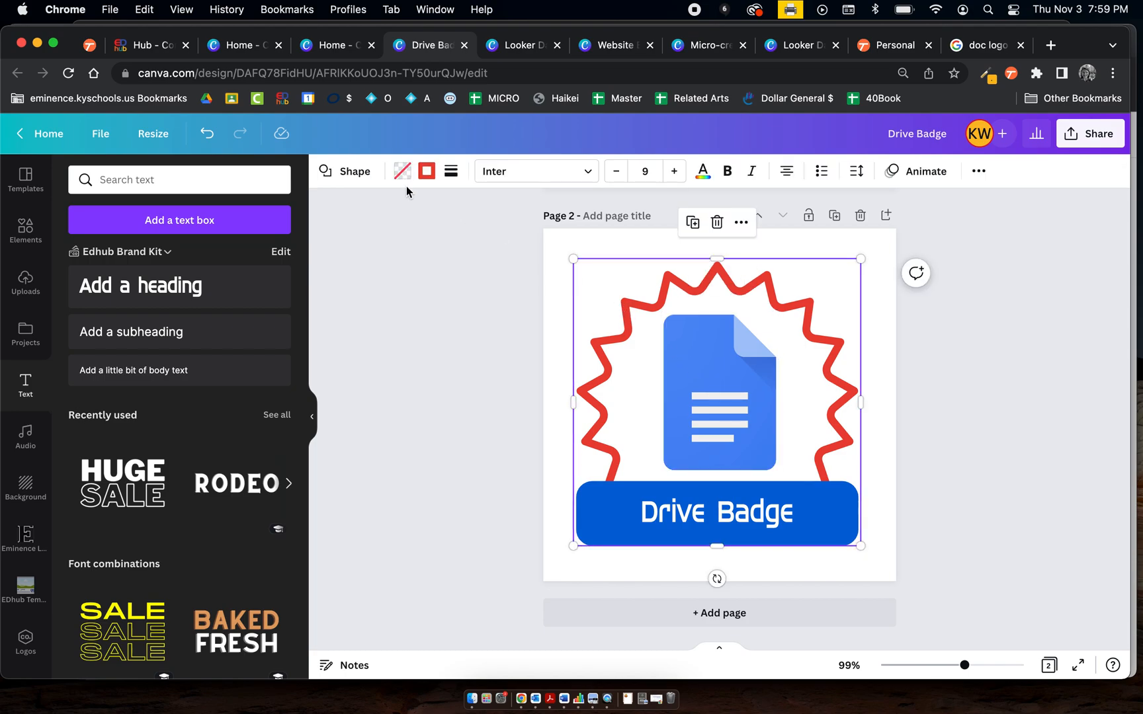
{"action": "left_click", "coordinate": [427, 173]}
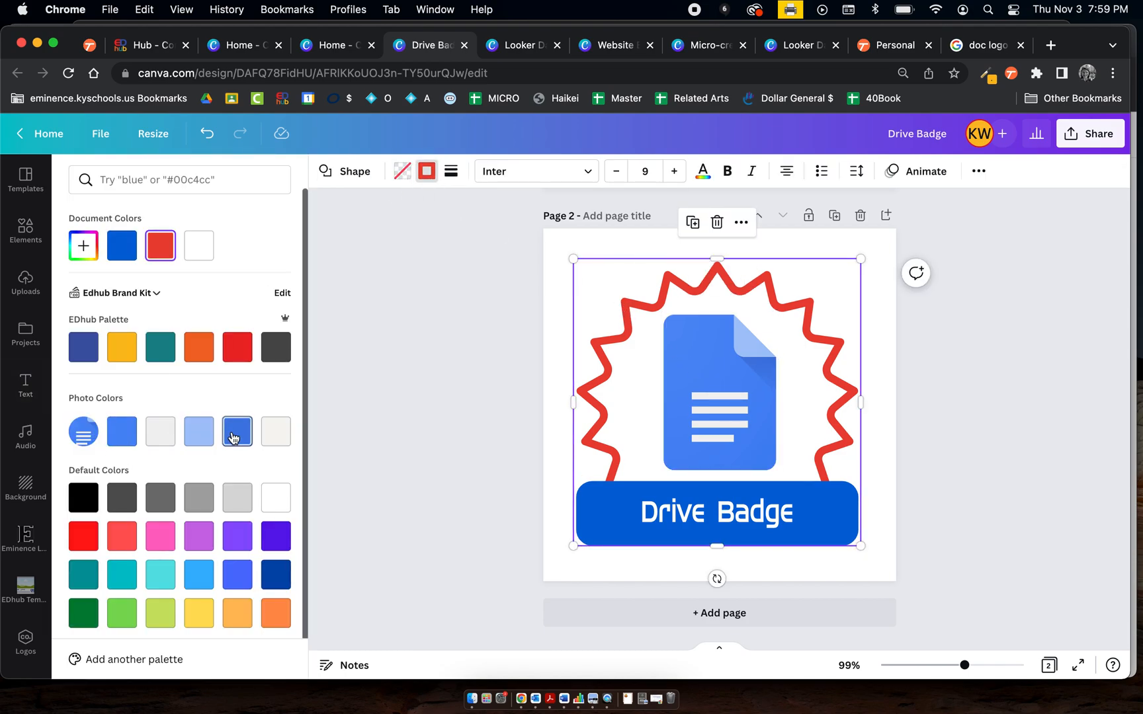
{"action": "left_click", "coordinate": [198, 431]}
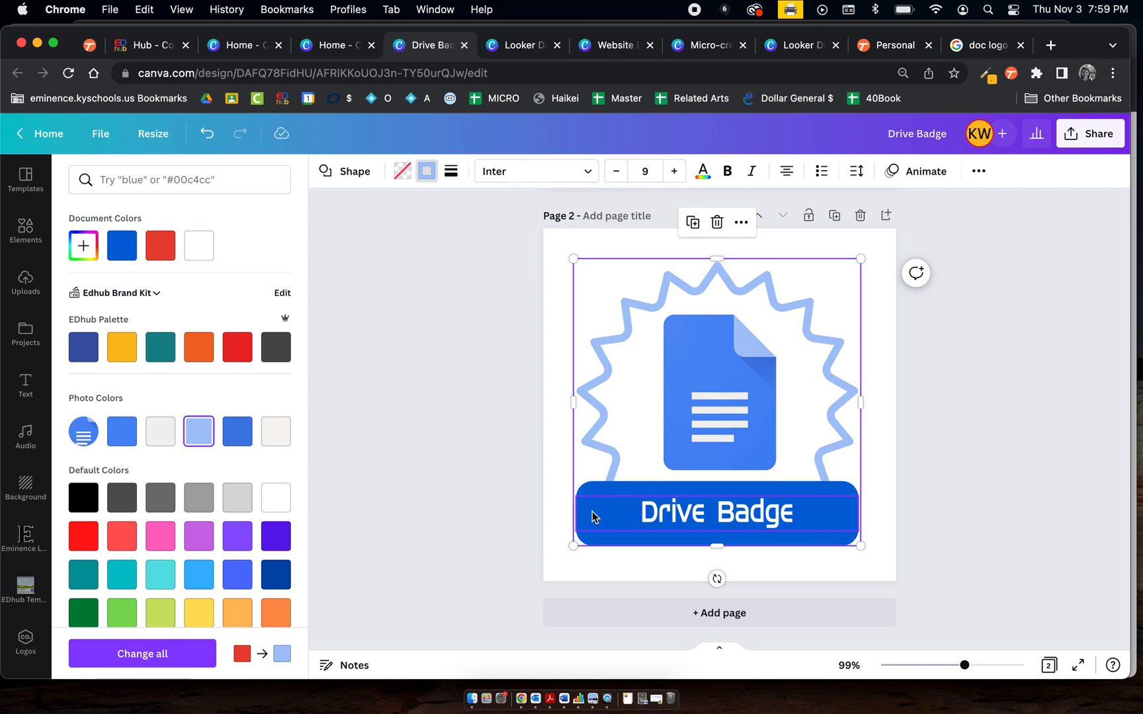
Set the banner's fill colour to the #447de5 blue from the photo colours
{"action": "left_click", "coordinate": [592, 511]}
{"action": "left_click", "coordinate": [595, 539]}
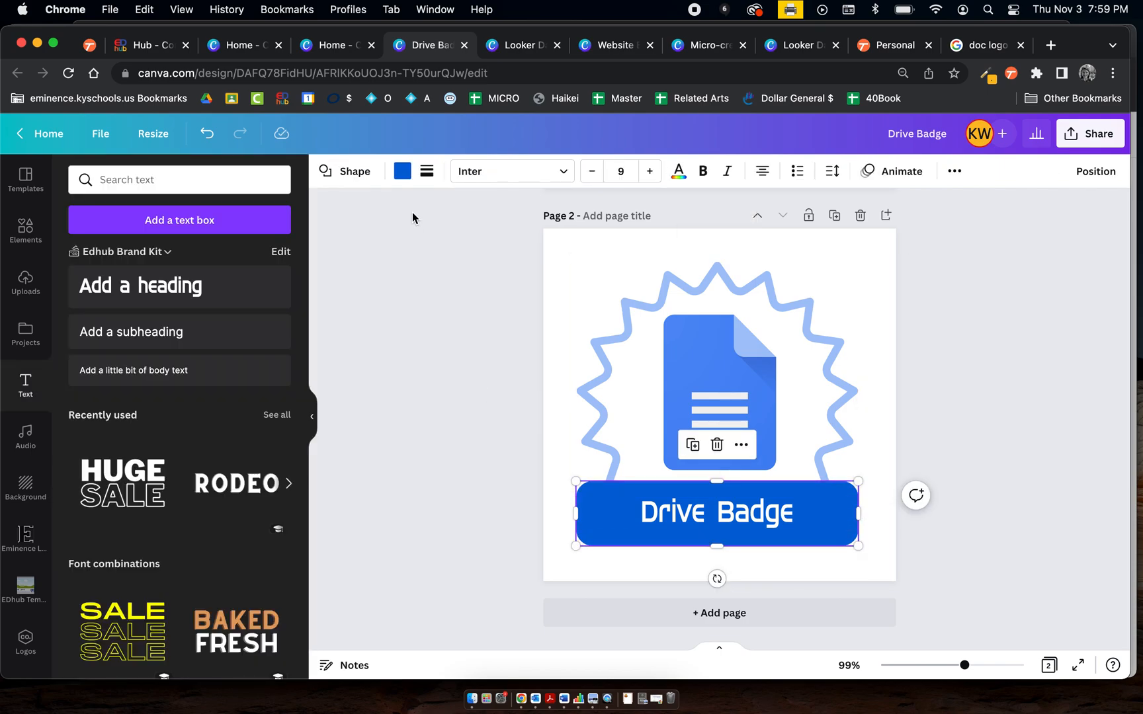
{"action": "left_click", "coordinate": [402, 172]}
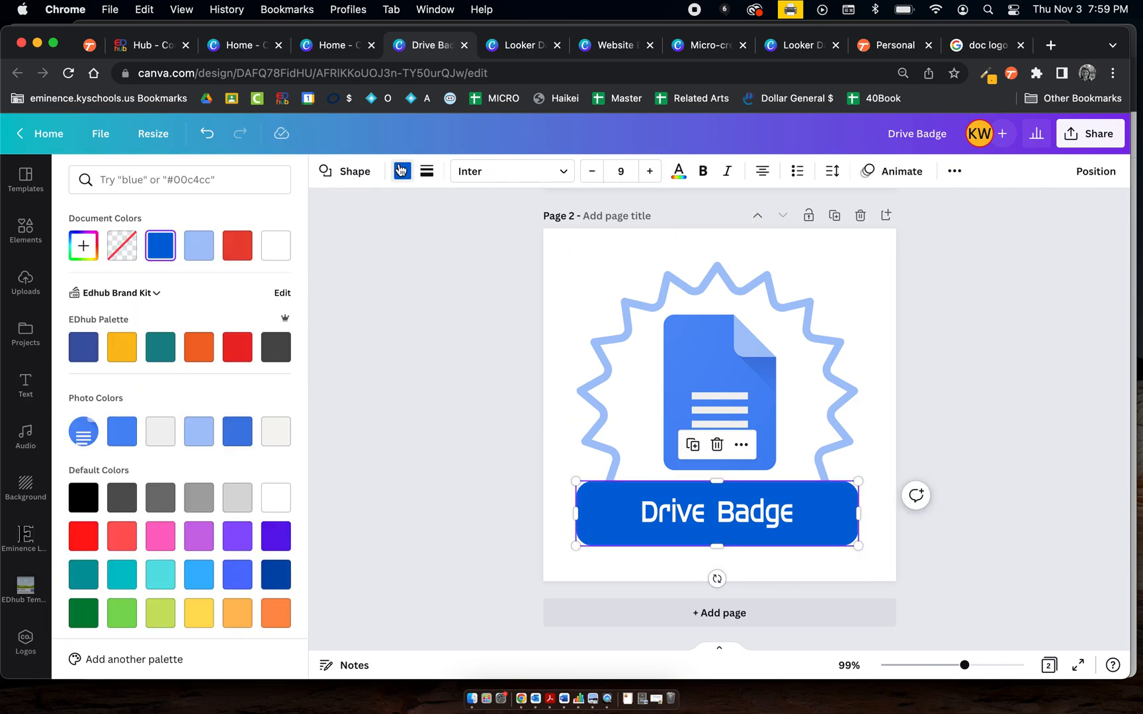
{"action": "left_click", "coordinate": [243, 438]}
{"action": "left_click", "coordinate": [524, 386]}
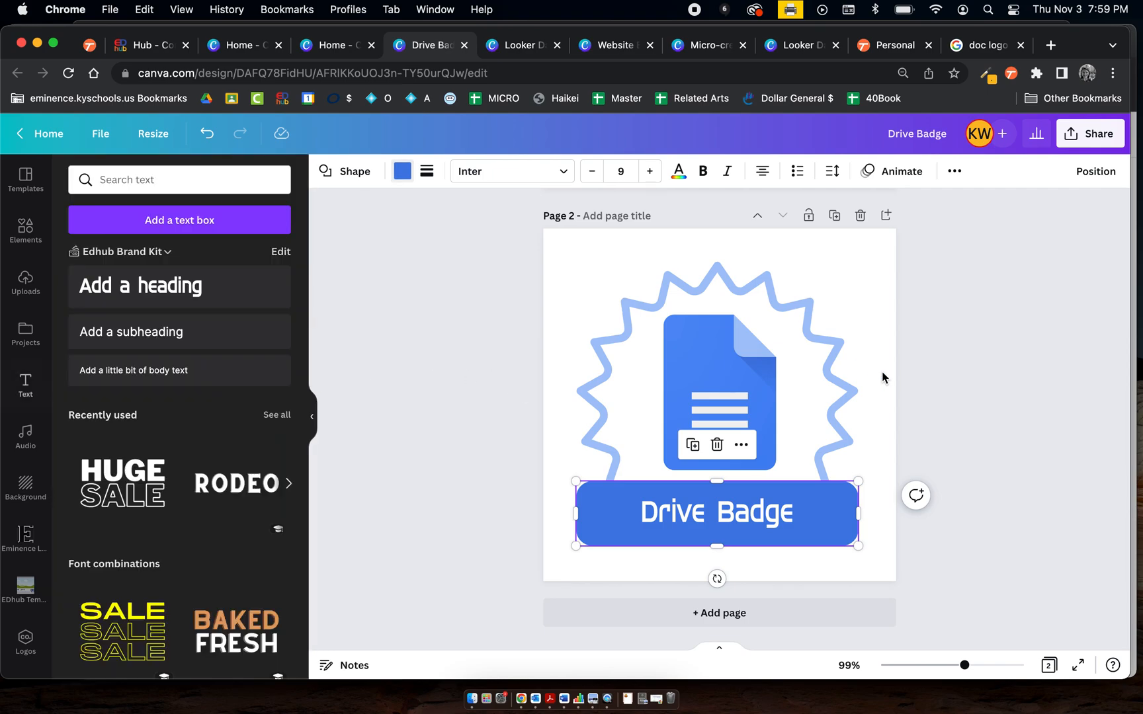
Title page 1 "Drive Badge"
{"action": "left_click", "coordinate": [975, 383]}
{"action": "scroll", "coordinate": [975, 384], "scroll_direction": "up", "scroll_amount": 3}
{"action": "scroll", "coordinate": [975, 384], "scroll_direction": "up", "scroll_amount": 3}
{"action": "scroll", "coordinate": [975, 384], "scroll_direction": "down", "scroll_amount": 6}
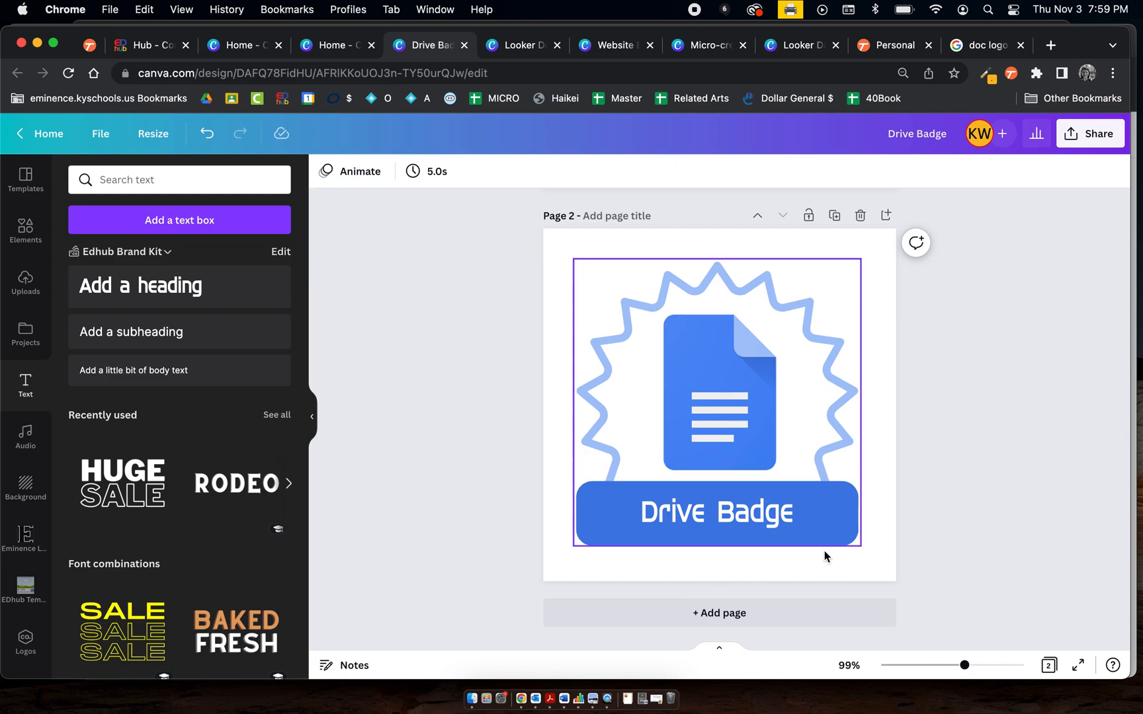
{"action": "scroll", "coordinate": [952, 426], "scroll_direction": "up", "scroll_amount": 5}
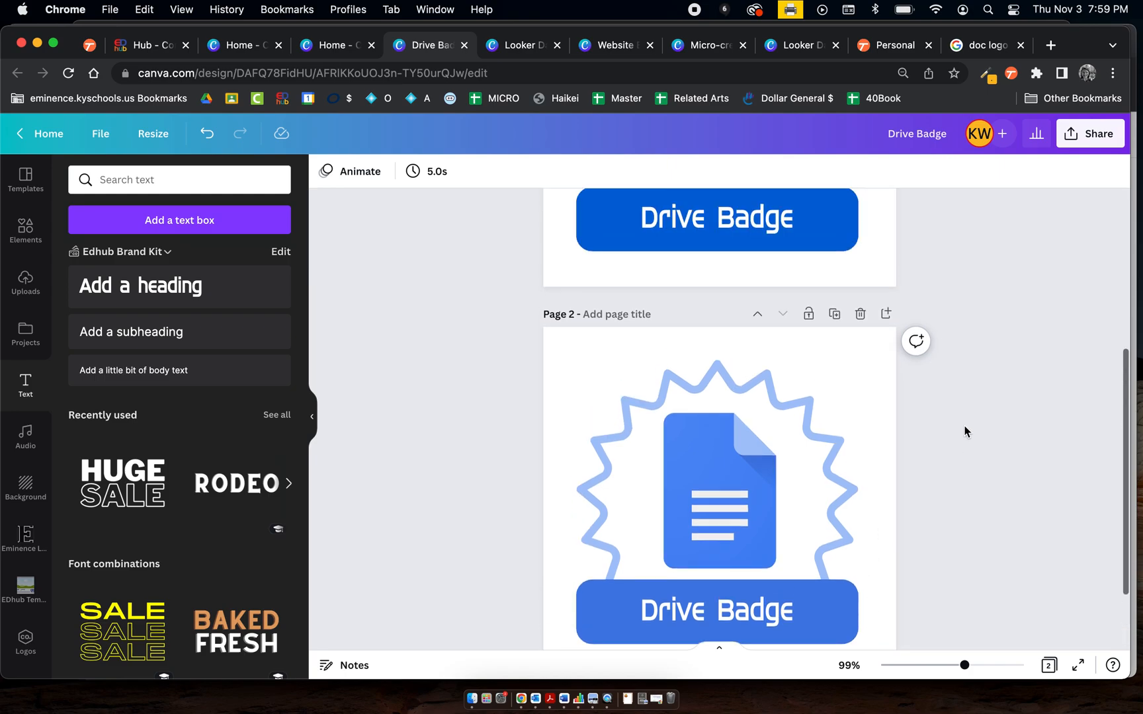
{"action": "scroll", "coordinate": [965, 430], "scroll_direction": "down", "scroll_amount": 5}
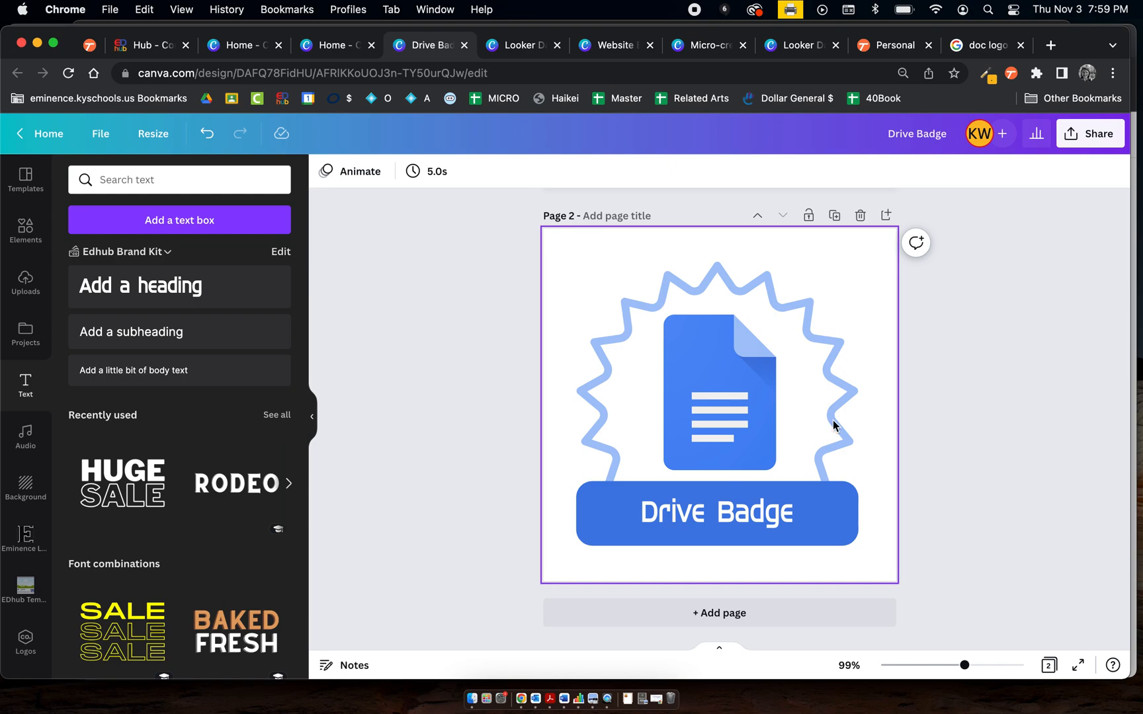
{"action": "scroll", "coordinate": [952, 390], "scroll_direction": "up", "scroll_amount": 5}
{"action": "scroll", "coordinate": [952, 390], "scroll_direction": "up", "scroll_amount": 2}
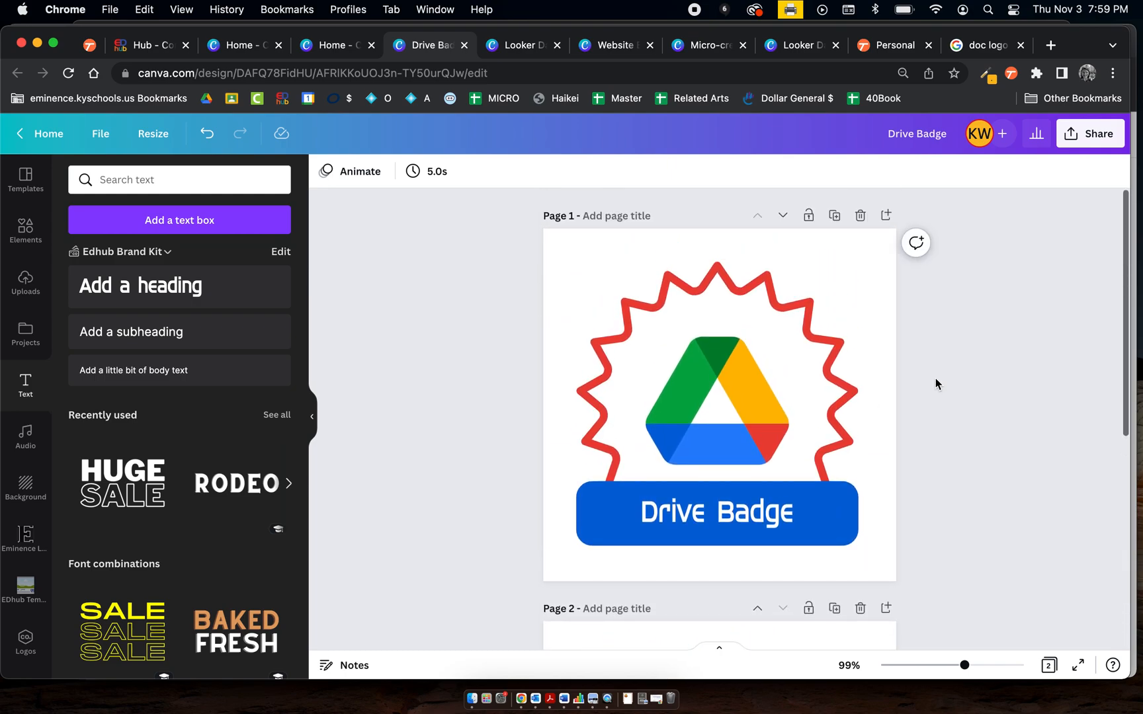
{"action": "type", "text": "Drive Badge"}
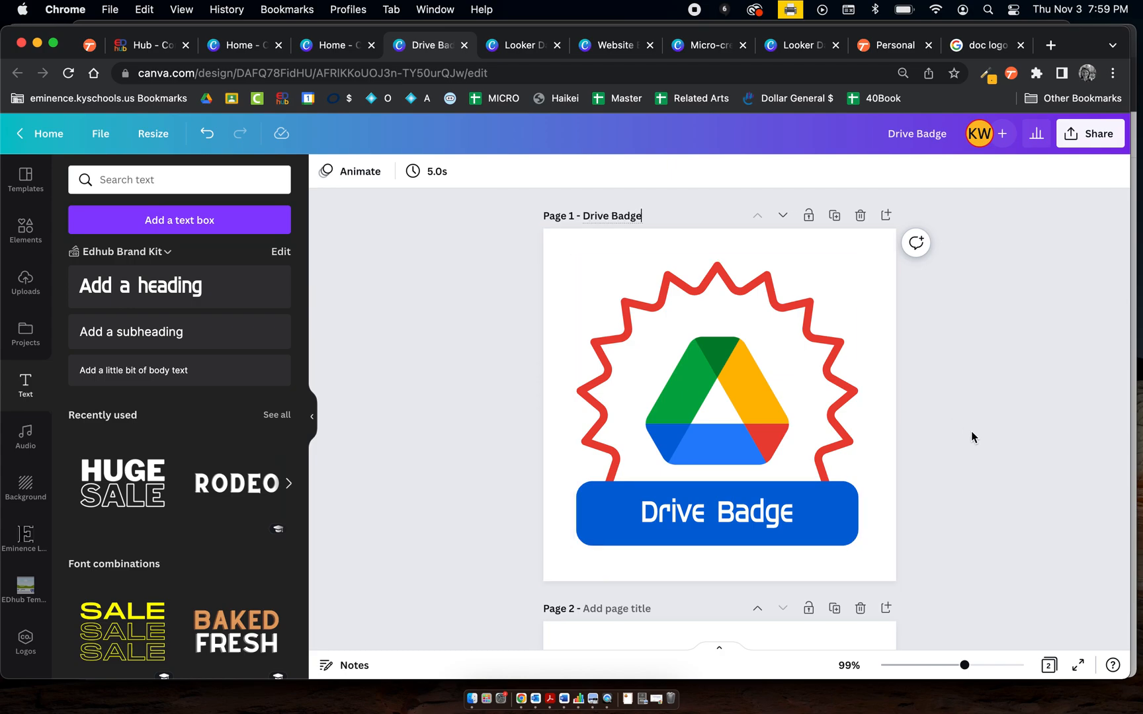
Change page 2's banner text to "Doc Badge" and title page 2 "Doc Badge"
{"action": "scroll", "coordinate": [970, 430], "scroll_direction": "down", "scroll_amount": 5}
{"action": "left_click", "coordinate": [613, 342]}
{"action": "scroll", "coordinate": [998, 529], "scroll_direction": "down", "scroll_amount": 3}
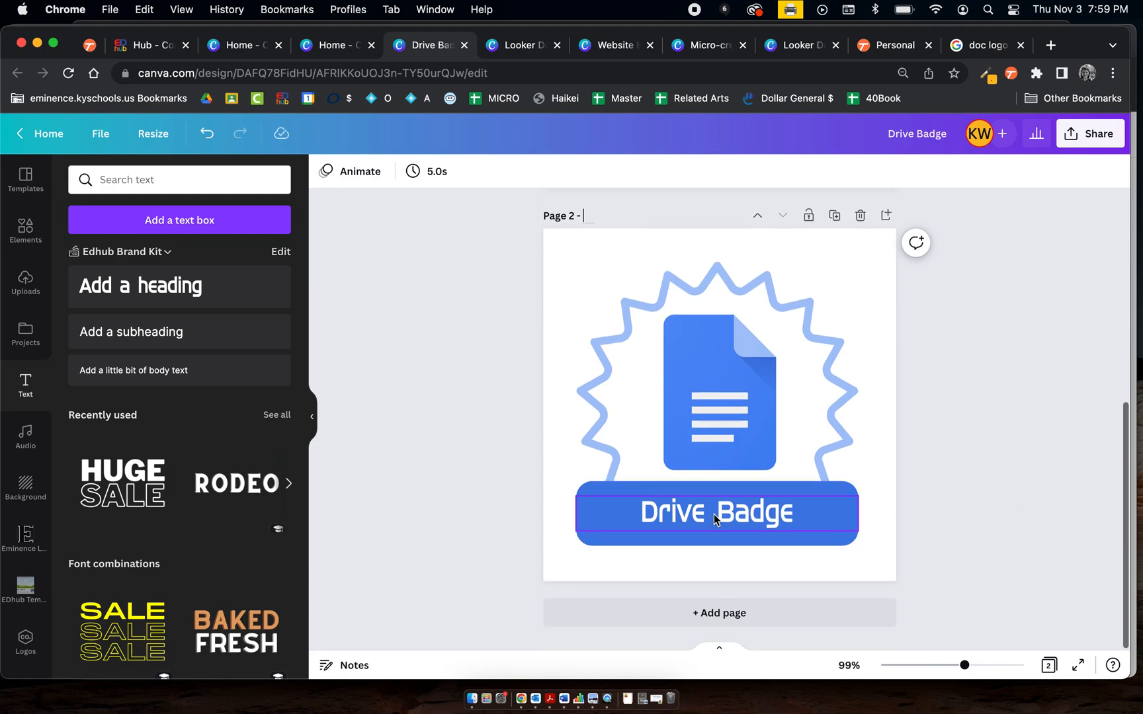
{"action": "left_click", "coordinate": [684, 510]}
{"action": "double_click", "coordinate": [685, 510]}
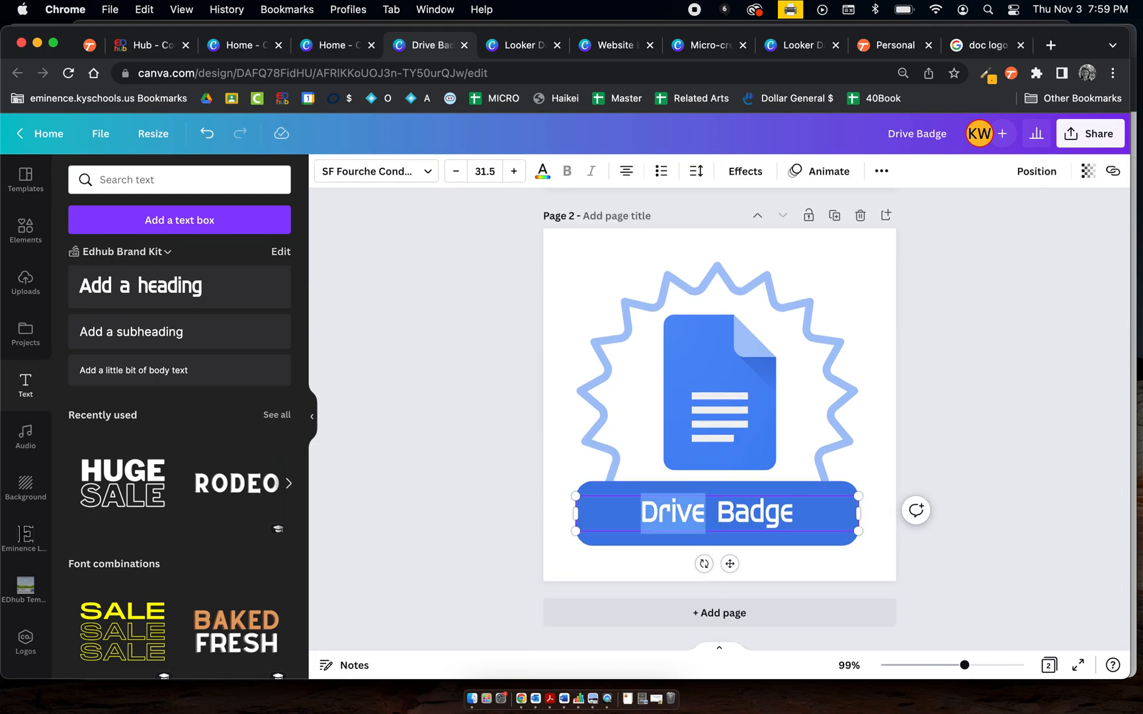
{"action": "type", "text": "Dc"}
{"action": "type", "text": "oc"}
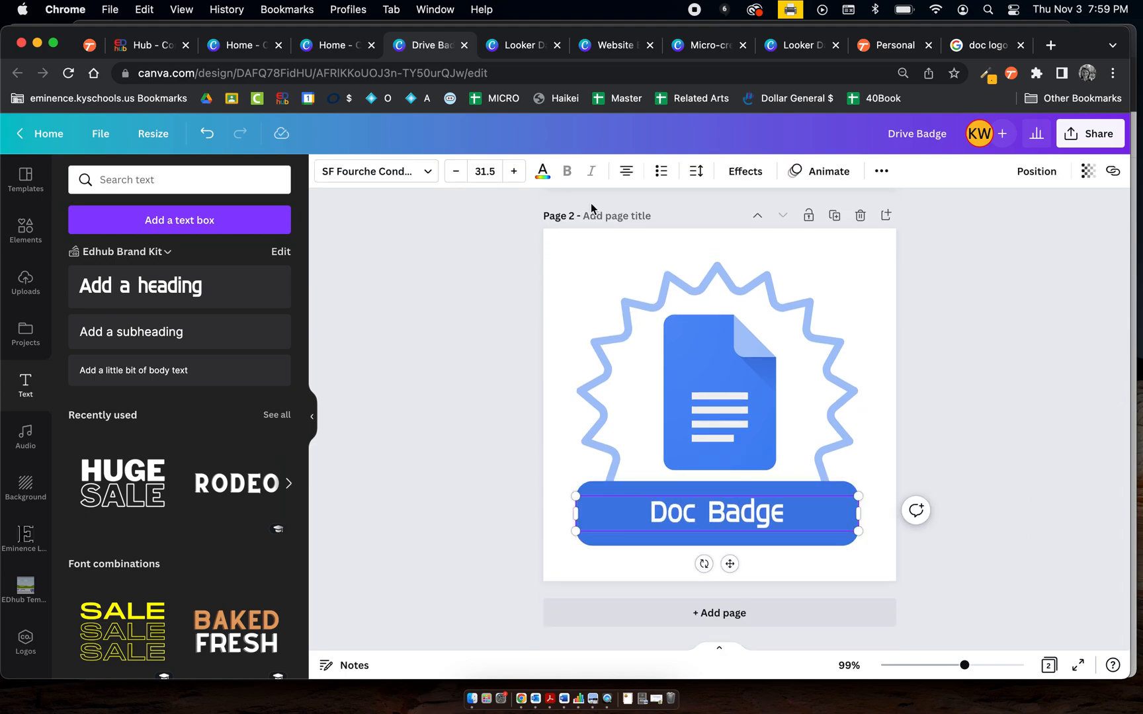
{"action": "left_click", "coordinate": [613, 221]}
{"action": "type", "text": "Doc Badge"}
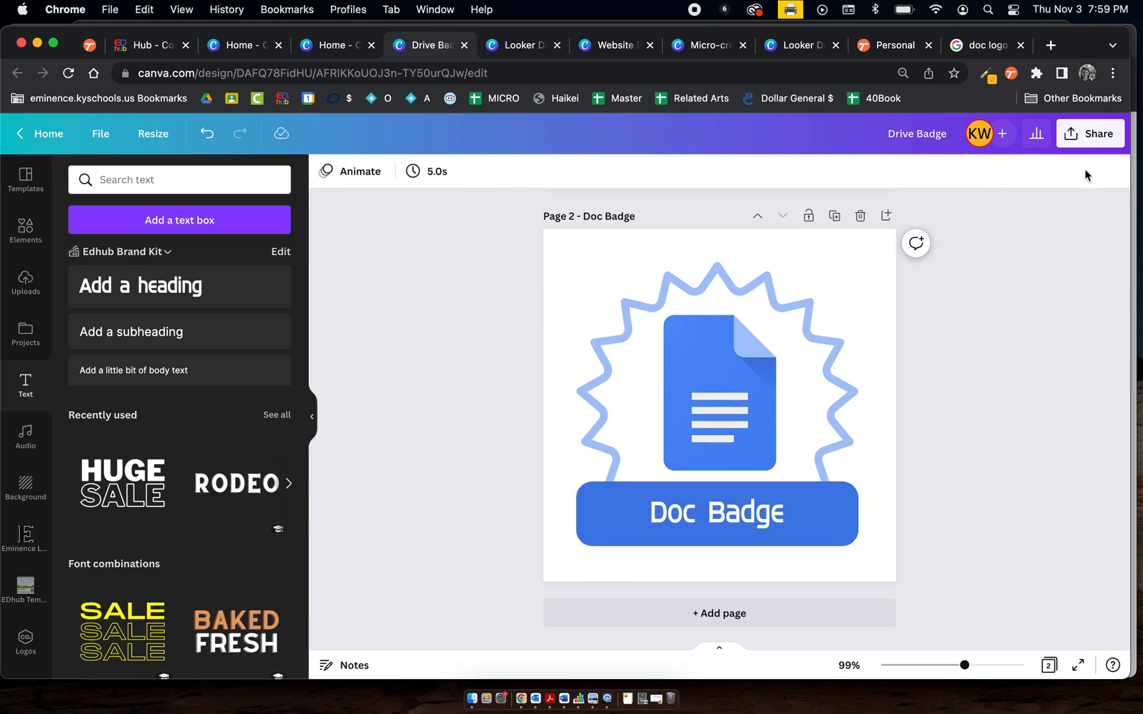
Download all pages of the design as PNG files
{"action": "scroll", "coordinate": [1029, 265], "scroll_direction": "up", "scroll_amount": 10}
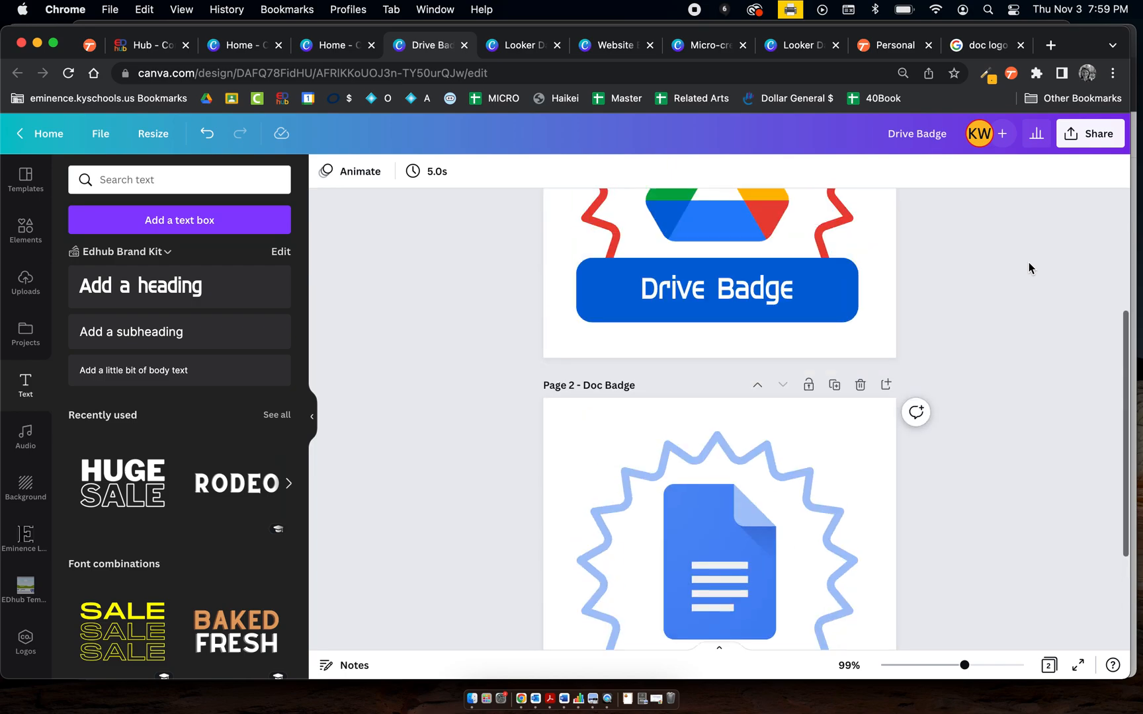
{"action": "left_click", "coordinate": [1101, 138]}
{"action": "left_click", "coordinate": [947, 479]}
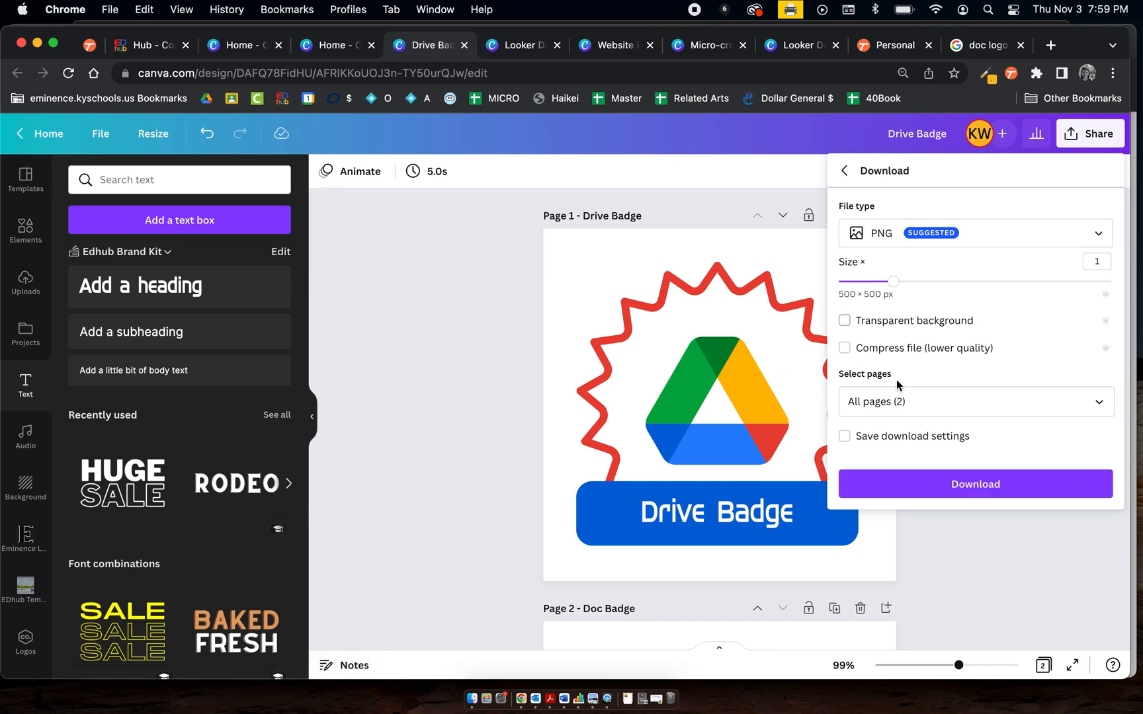
{"action": "left_click", "coordinate": [927, 488]}
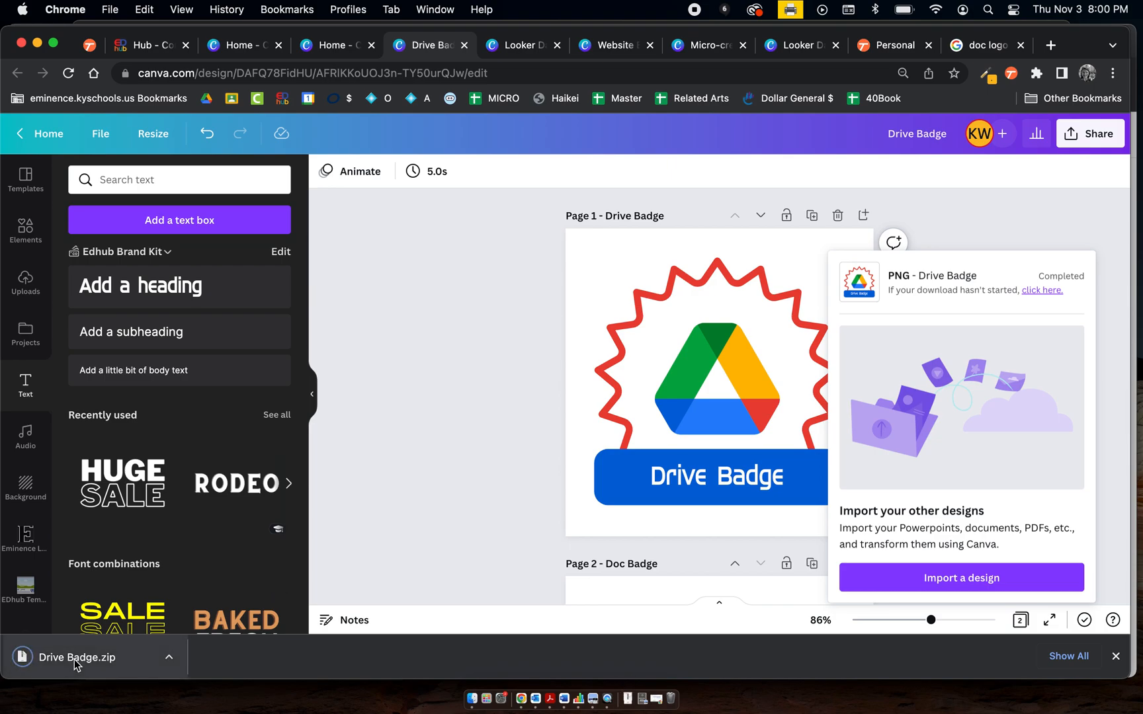
Show the downloaded Drive Badge zip in Finder and open the extracted Drive Badge folder
{"action": "left_click", "coordinate": [169, 656]}
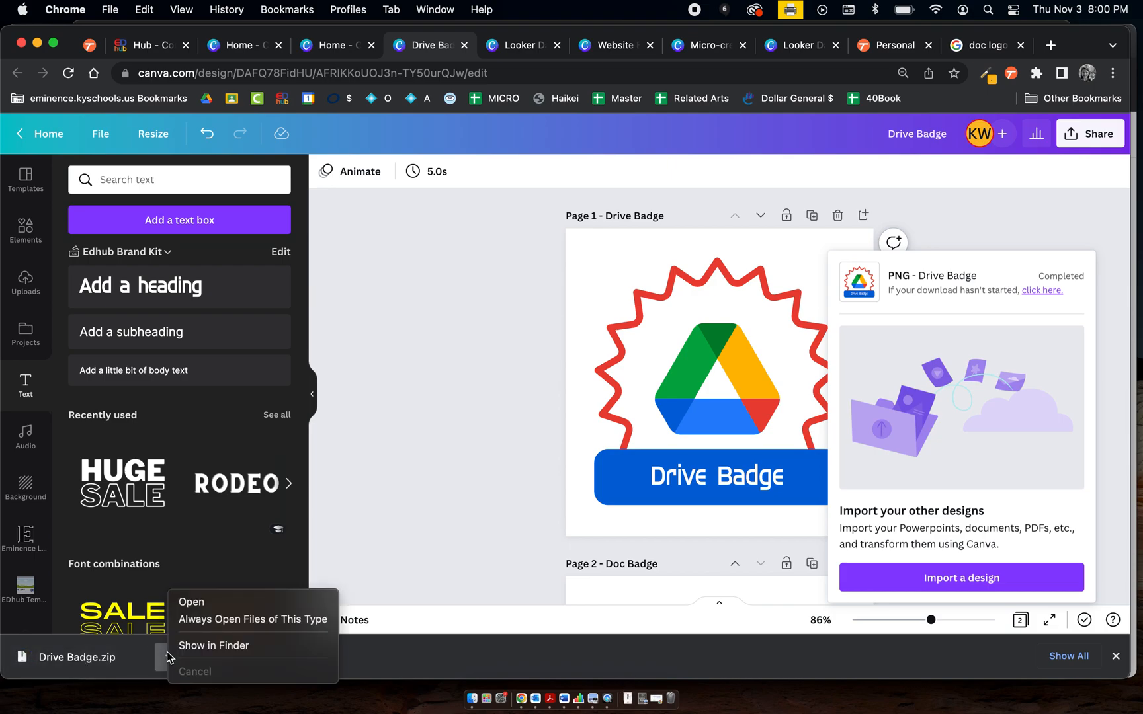
{"action": "left_click", "coordinate": [203, 602]}
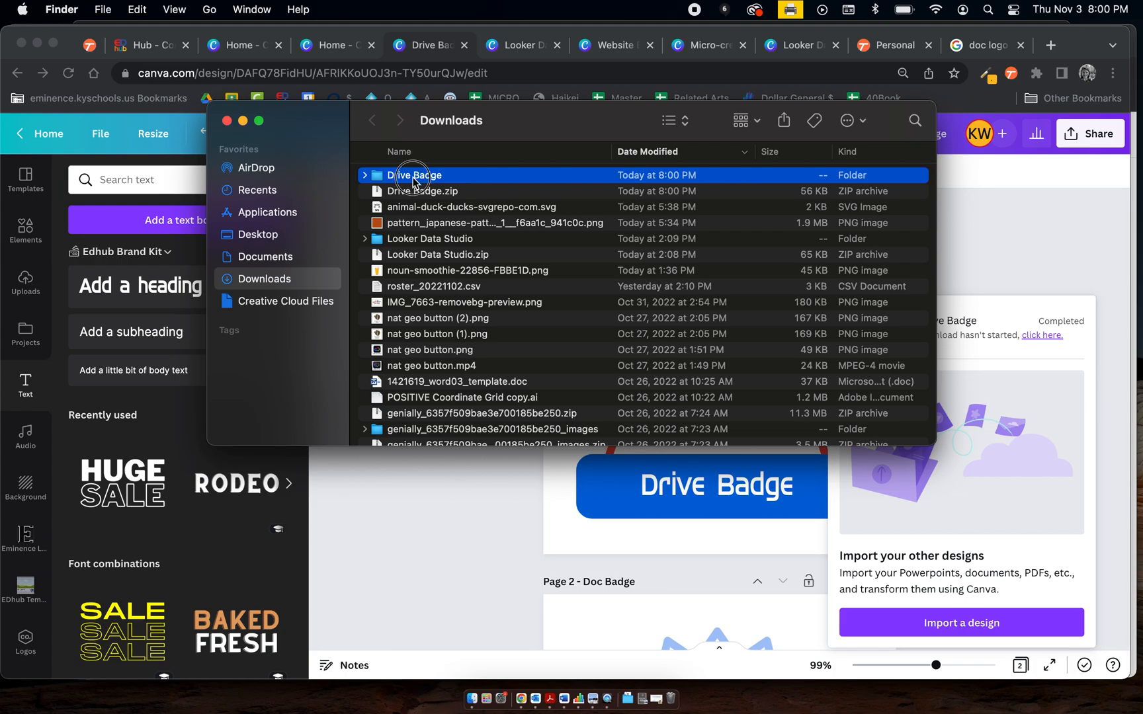
{"action": "double_click", "coordinate": [413, 176]}
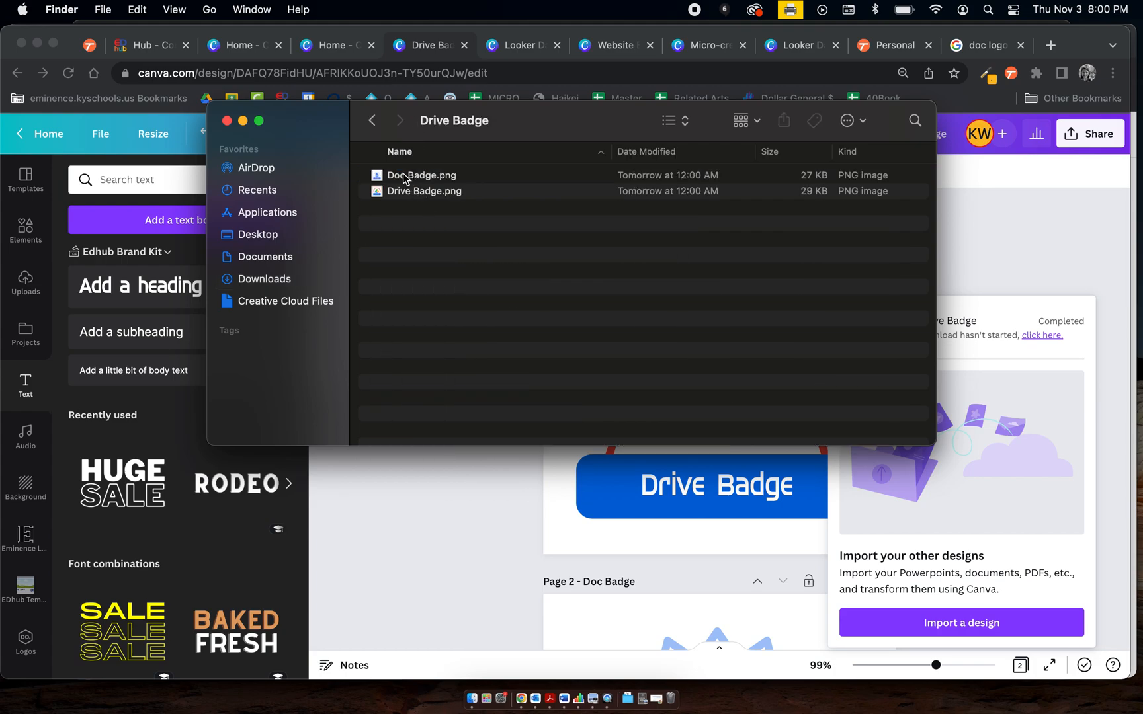
{"action": "left_click", "coordinate": [373, 120]}
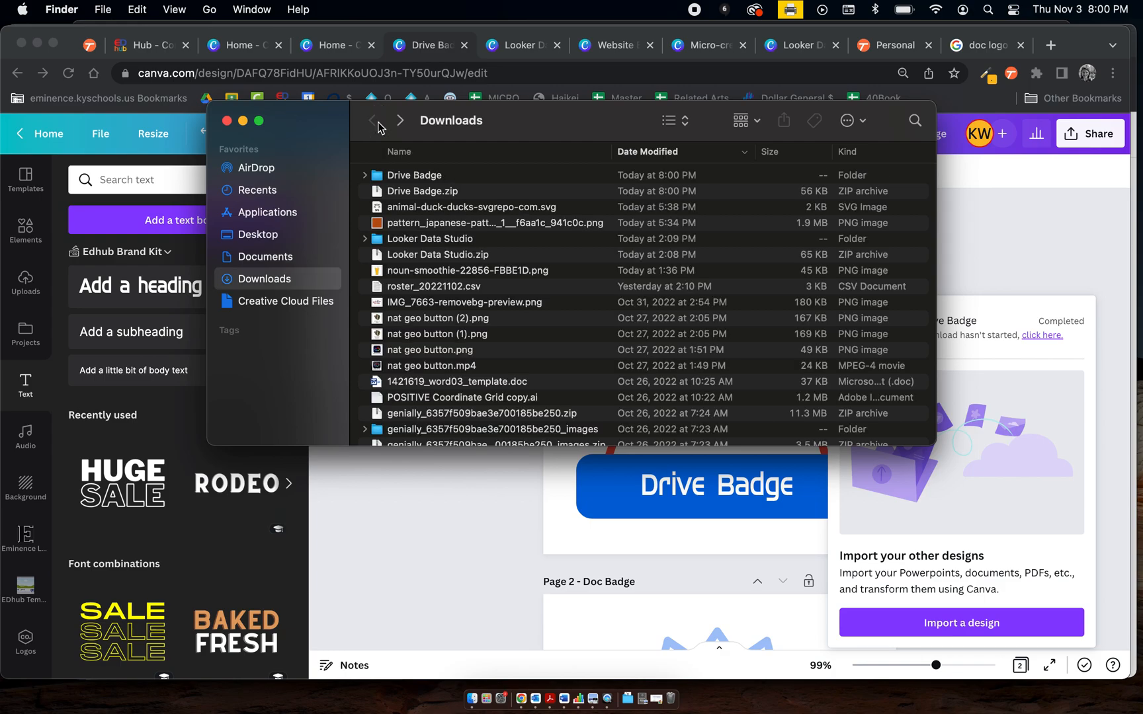
Search Finder for "canva" and "3d printing" files, then clear the search
{"action": "left_click", "coordinate": [916, 123]}
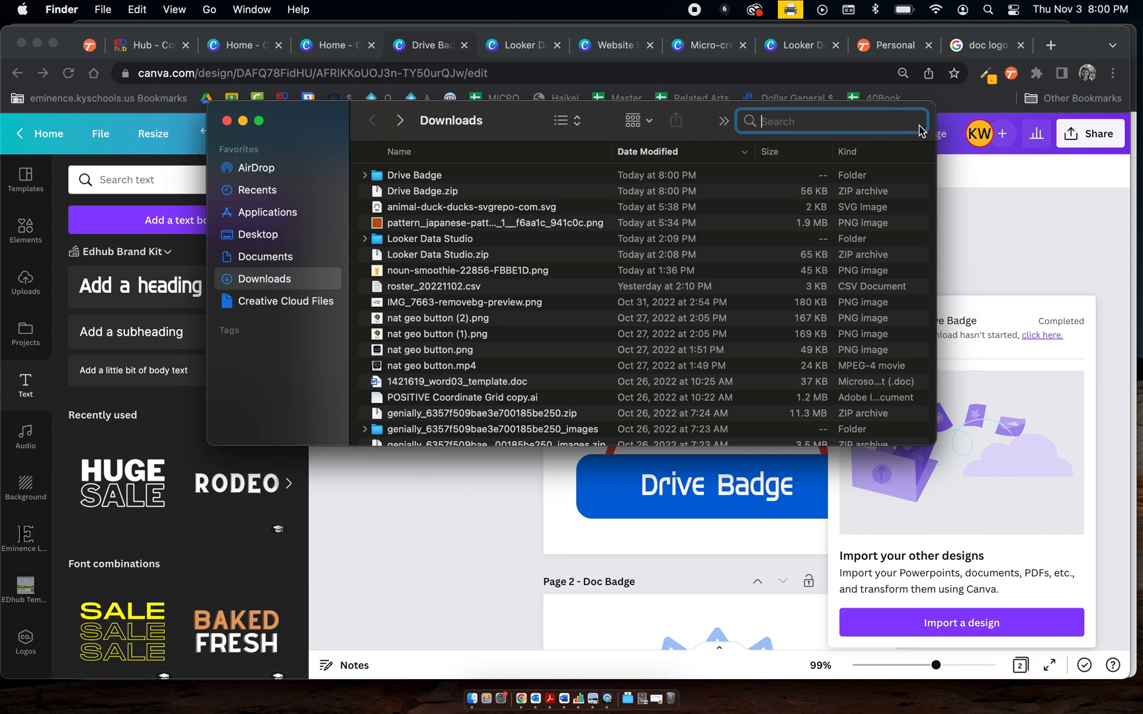
{"action": "type", "text": "ca"}
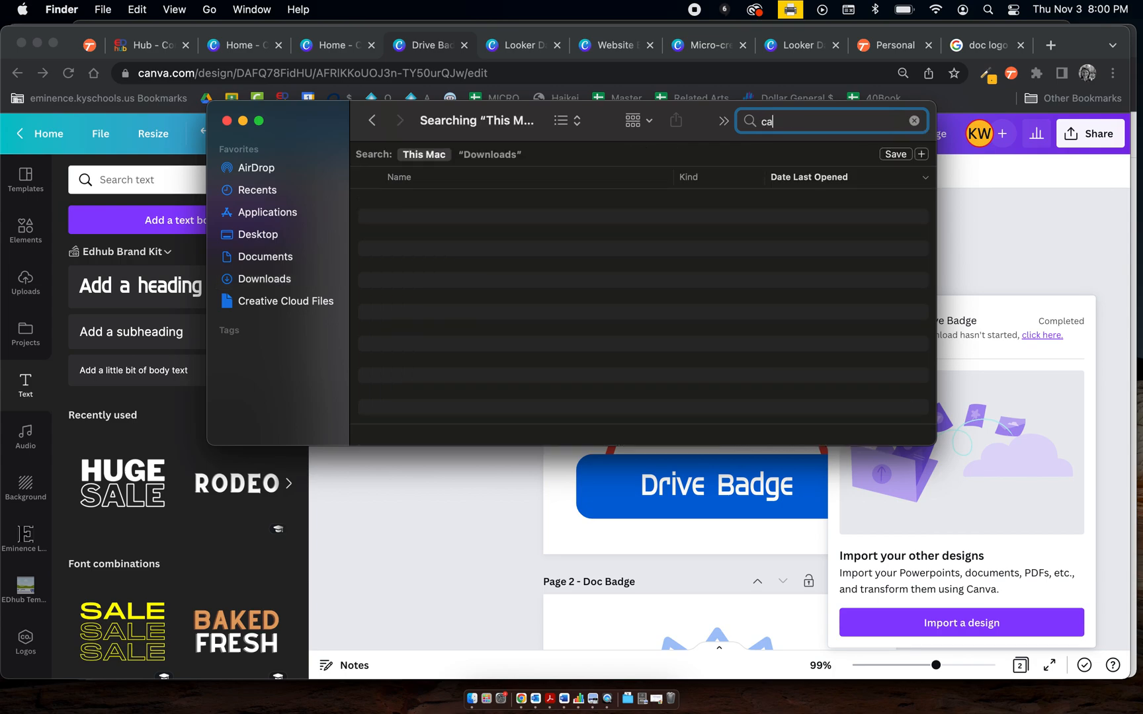
{"action": "type", "text": "nva"}
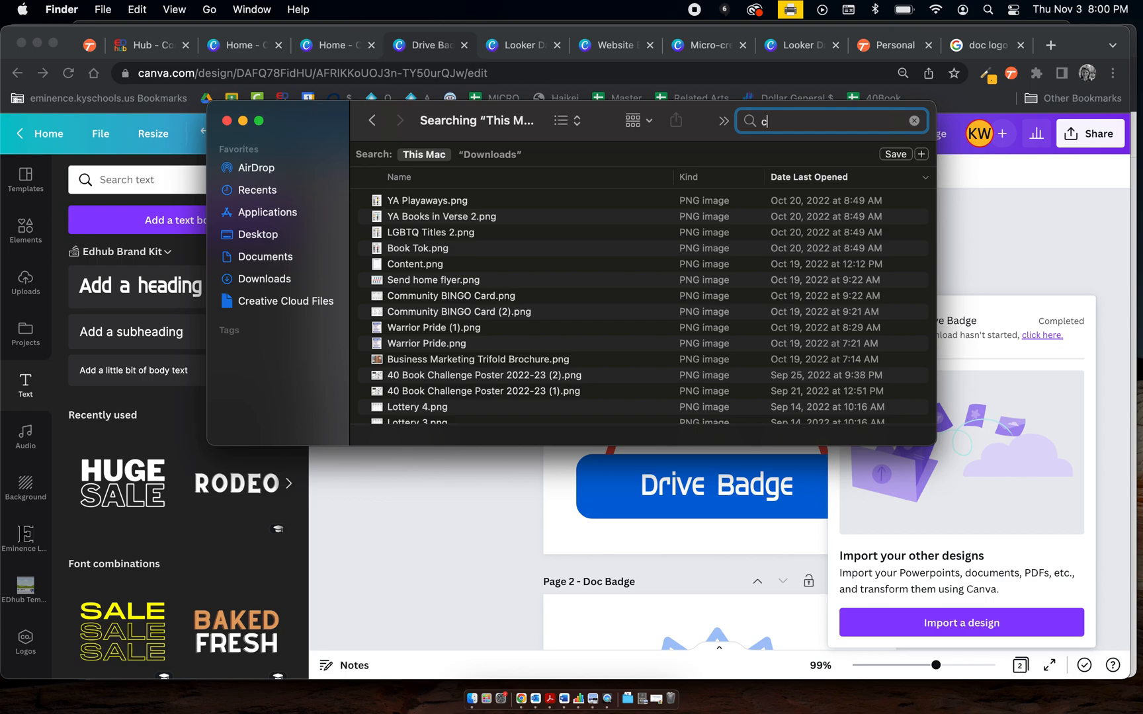
{"action": "key", "text": "BackSpace"}
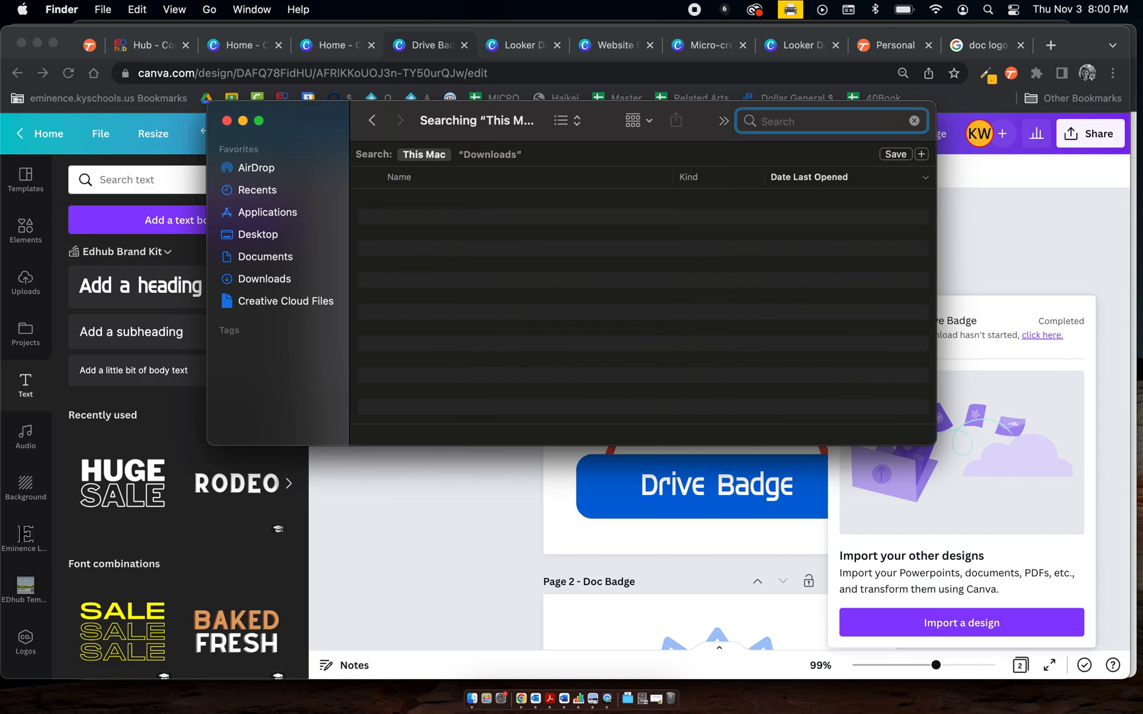
{"action": "type", "text": "3d printing"}
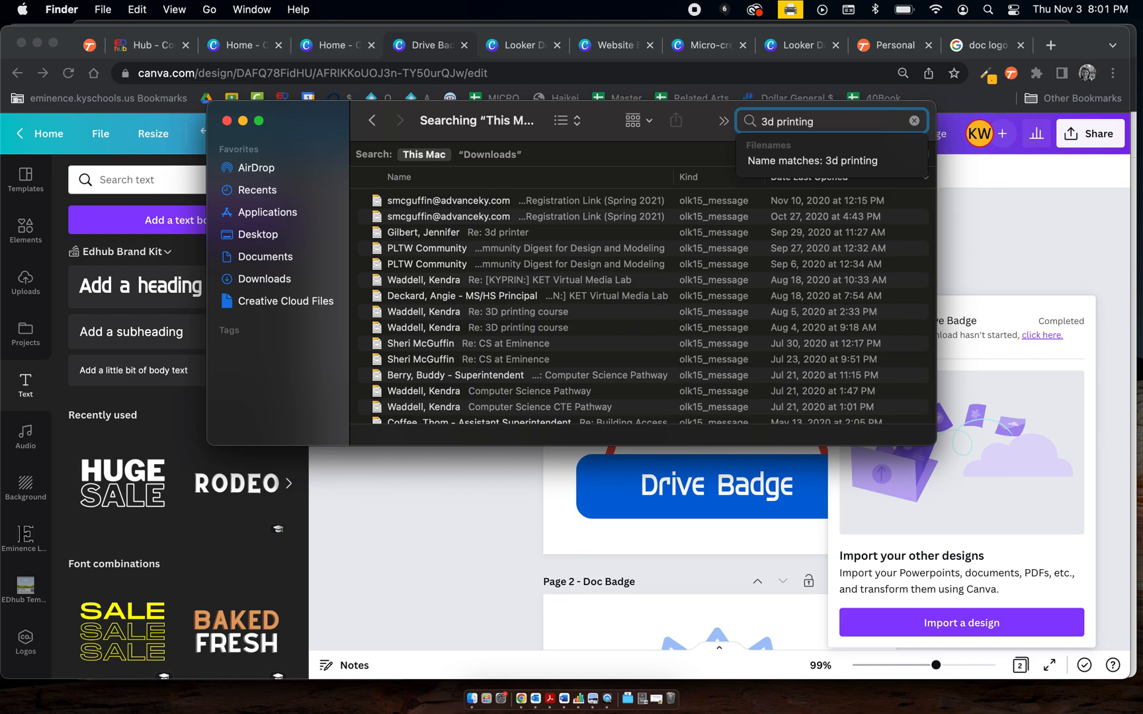
{"action": "scroll", "coordinate": [735, 314], "scroll_direction": "down", "scroll_amount": 10}
{"action": "scroll", "coordinate": [735, 314], "scroll_direction": "down", "scroll_amount": 4}
{"action": "left_click", "coordinate": [915, 121]}
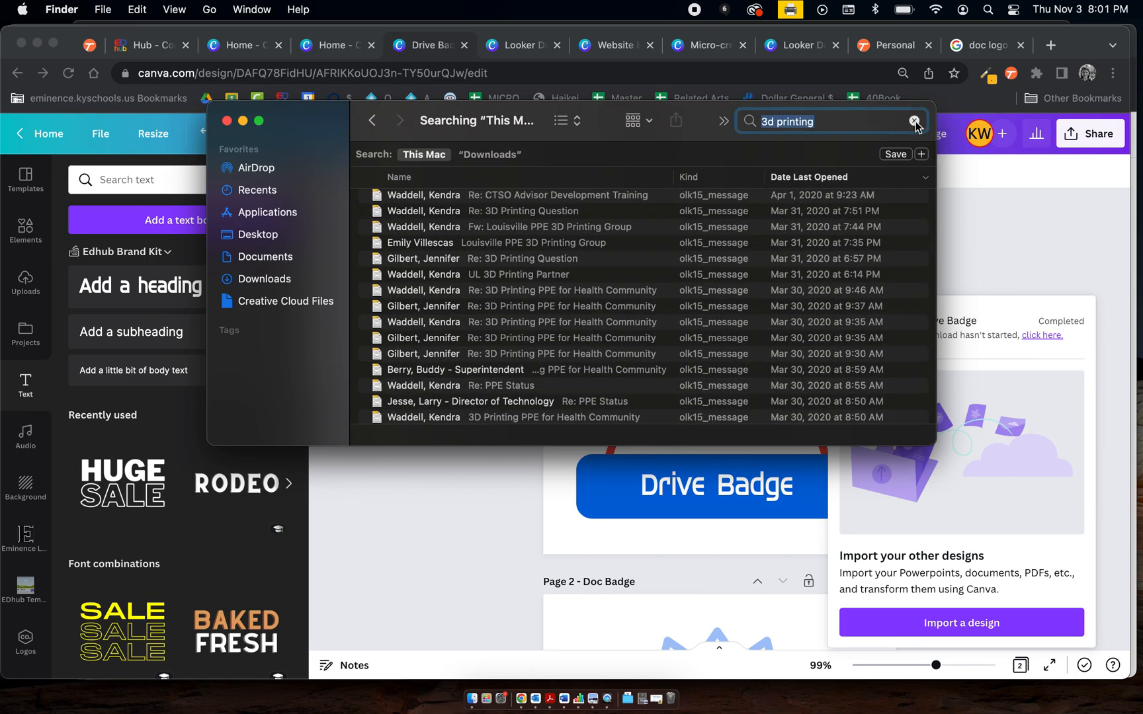
{"action": "left_click", "coordinate": [474, 698]}
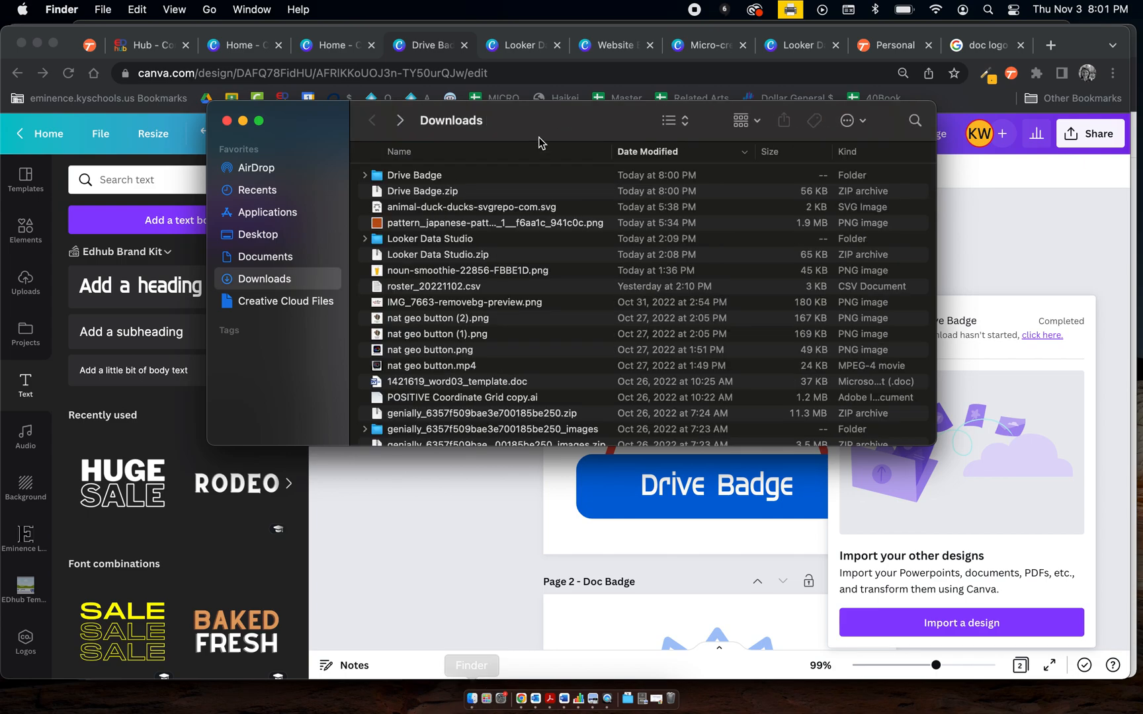
Search Finder again for "3d printing" files, then clear the search field
{"action": "left_click", "coordinate": [915, 121]}
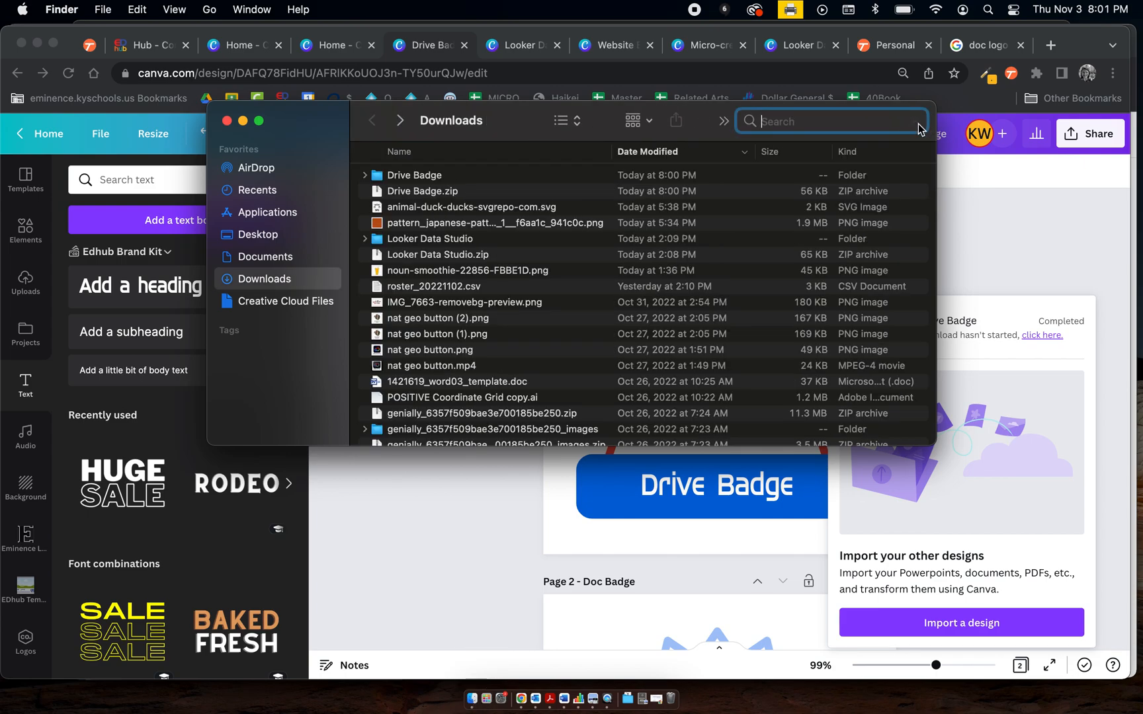
{"action": "type", "text": "3dprint"}
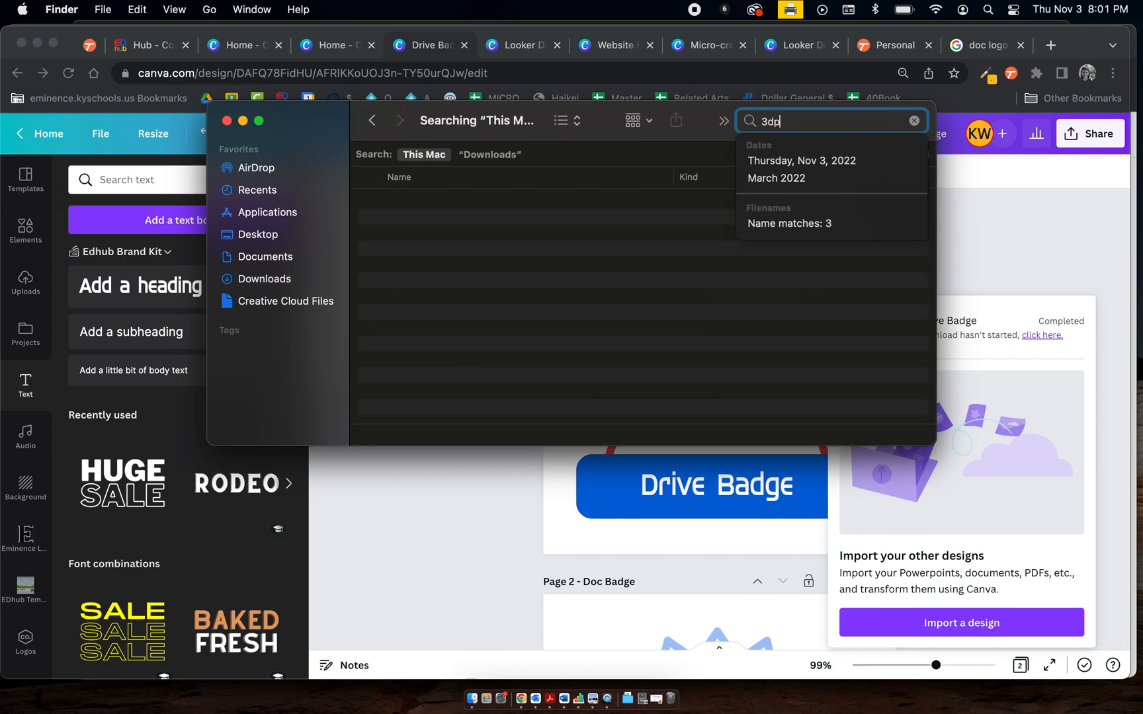
{"action": "key", "text": "BackSpace"}
{"action": "key", "text": "BackSpace"}
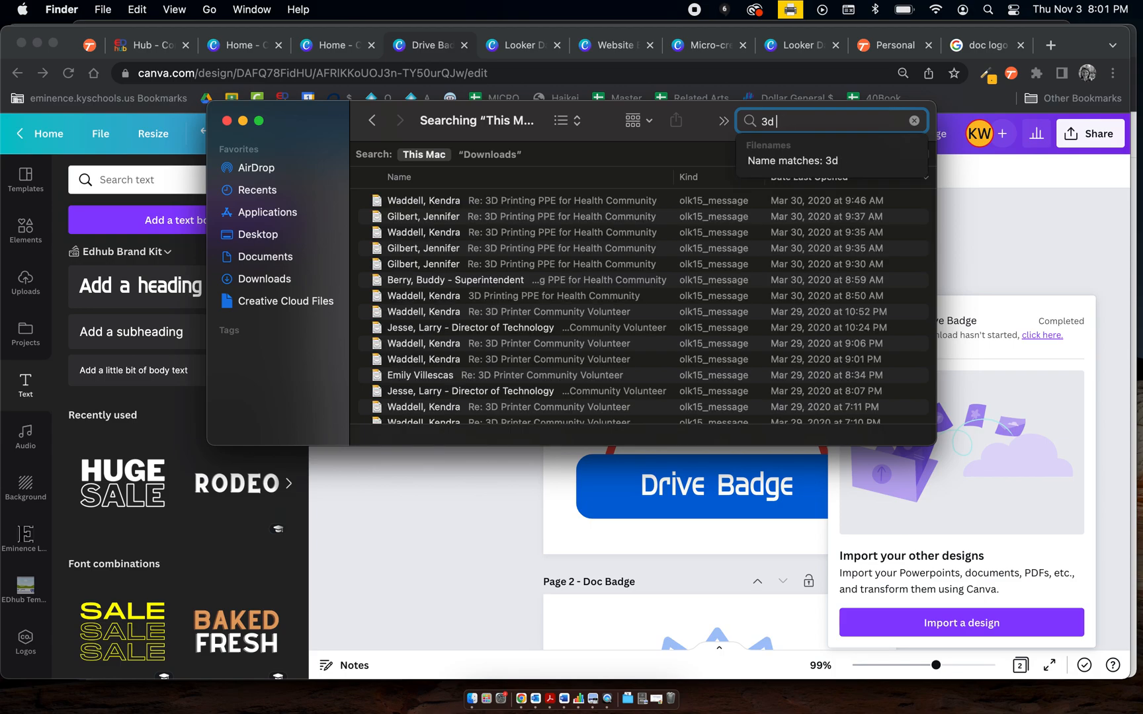
{"action": "type", "text": "rinting"}
{"action": "key", "text": "Return"}
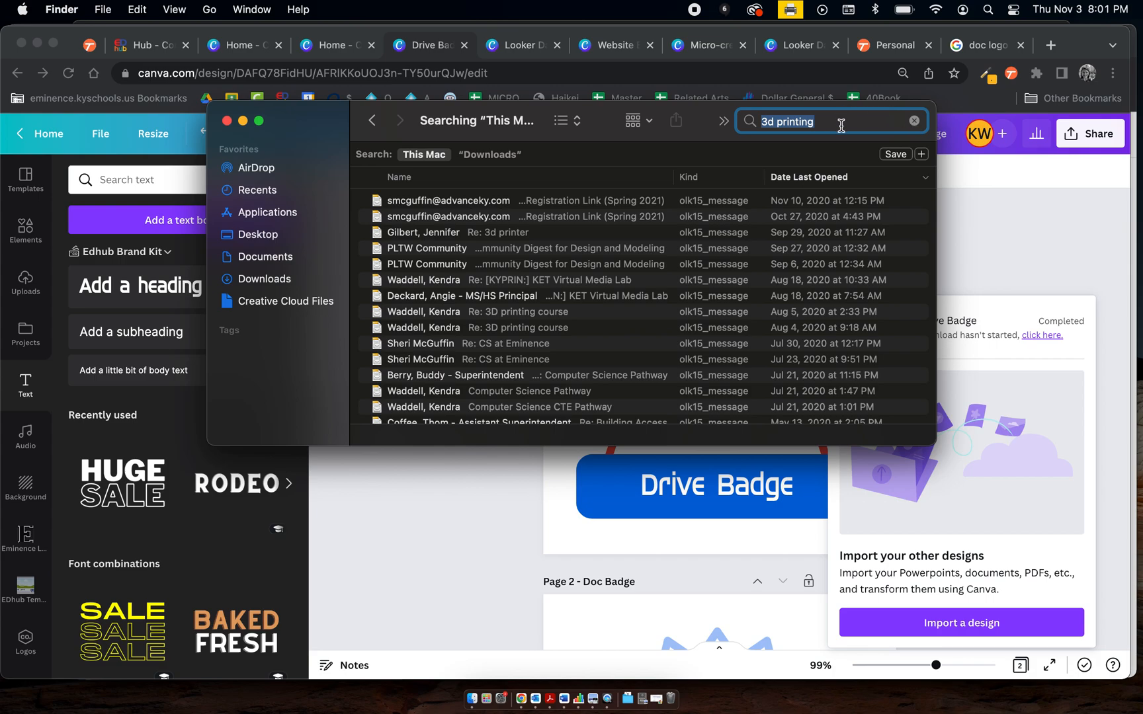
{"action": "key", "text": "BackSpace"}
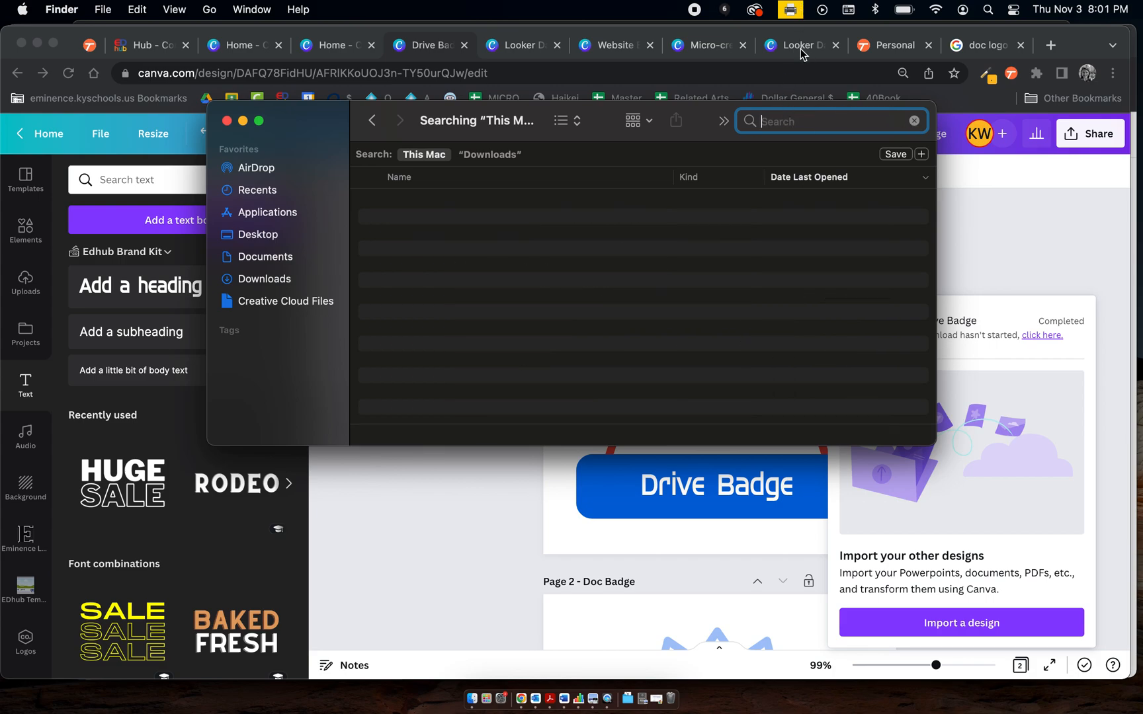
Find the BrainPad badge in the Micro-credential Badges design, then search Finder for "brainPad" and preview the exported BrainPad.png
{"action": "left_click", "coordinate": [692, 46]}
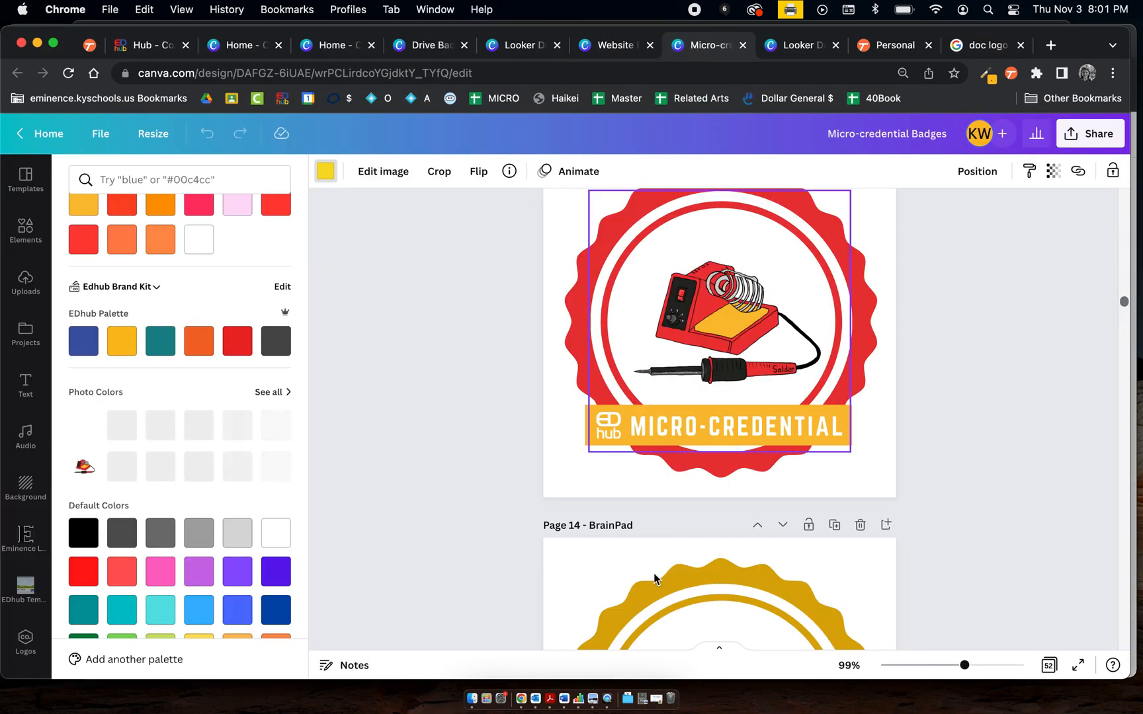
{"action": "scroll", "coordinate": [628, 561], "scroll_direction": "down", "scroll_amount": 3}
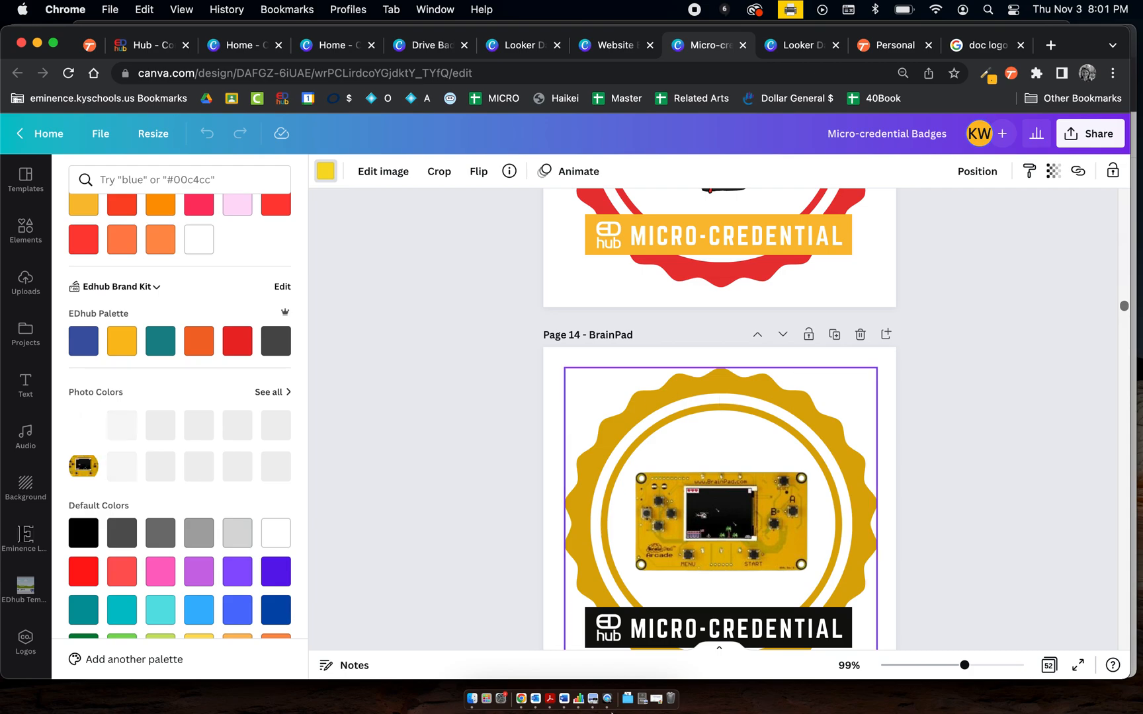
{"action": "left_click", "coordinate": [472, 699]}
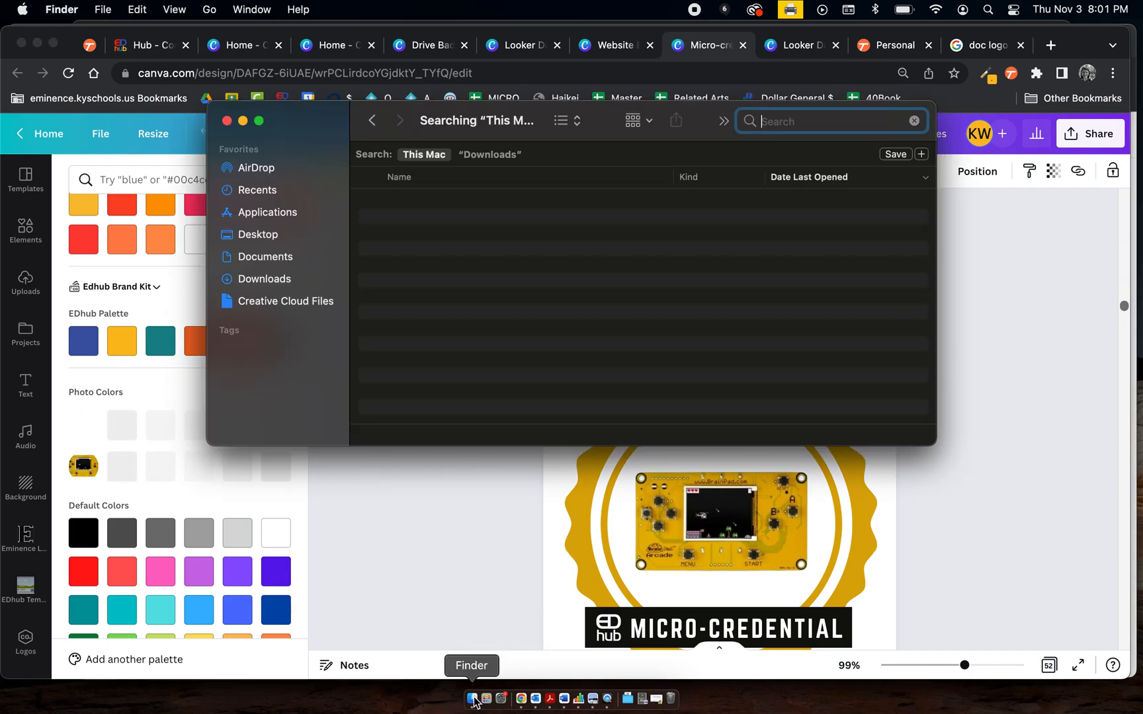
{"action": "type", "text": "brain"}
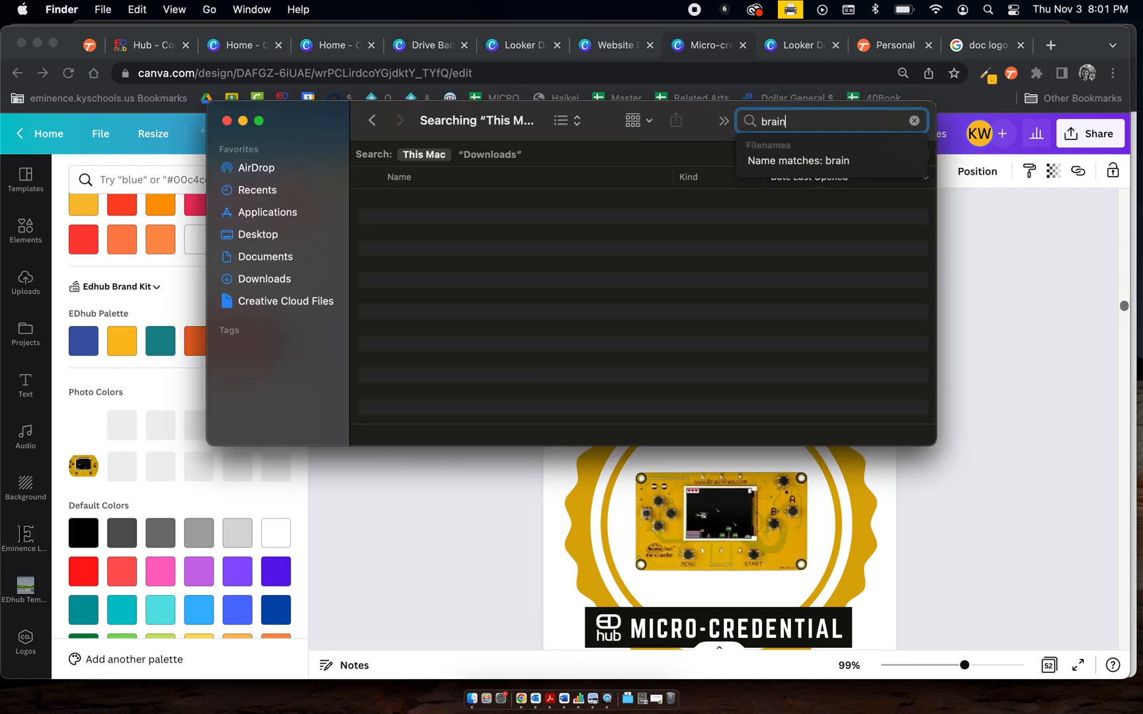
{"action": "type", "text": "Pad"}
{"action": "key", "text": "Return"}
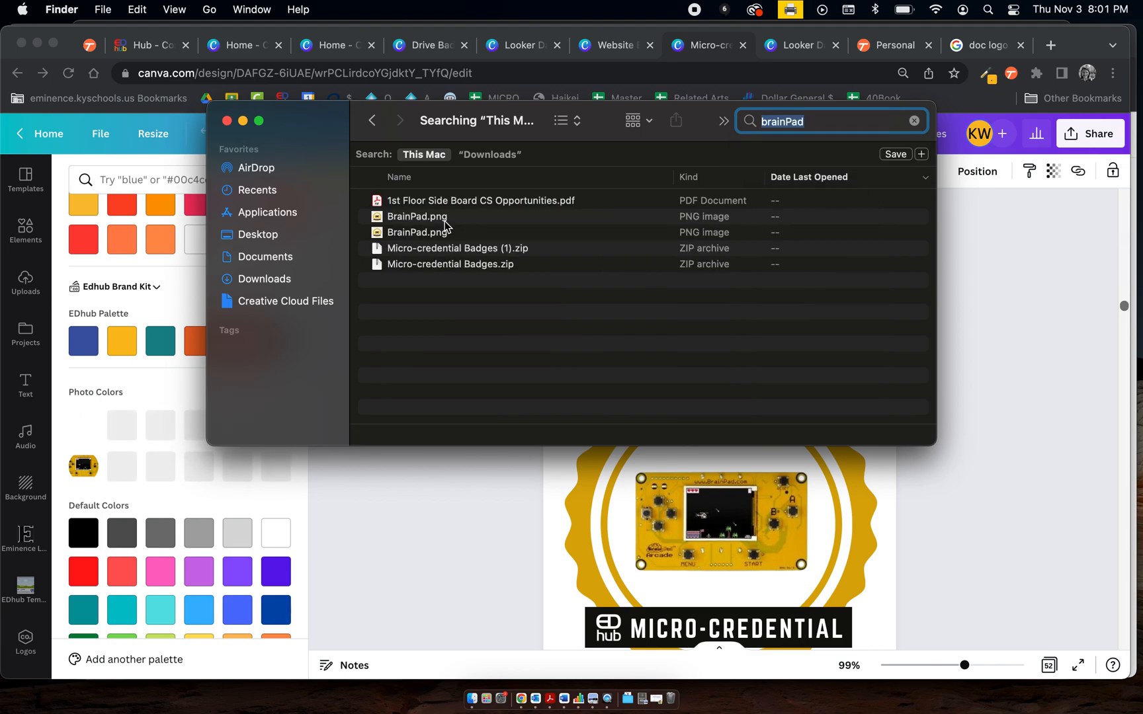
{"action": "double_click", "coordinate": [427, 217]}
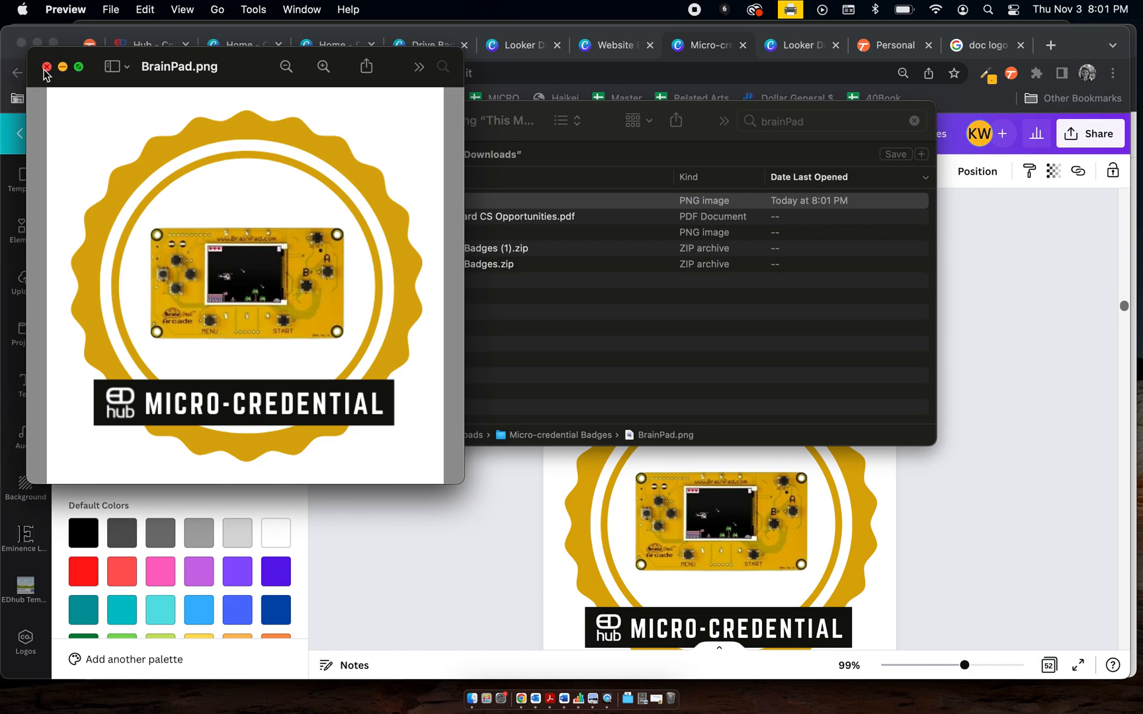
{"action": "left_click", "coordinate": [45, 67]}
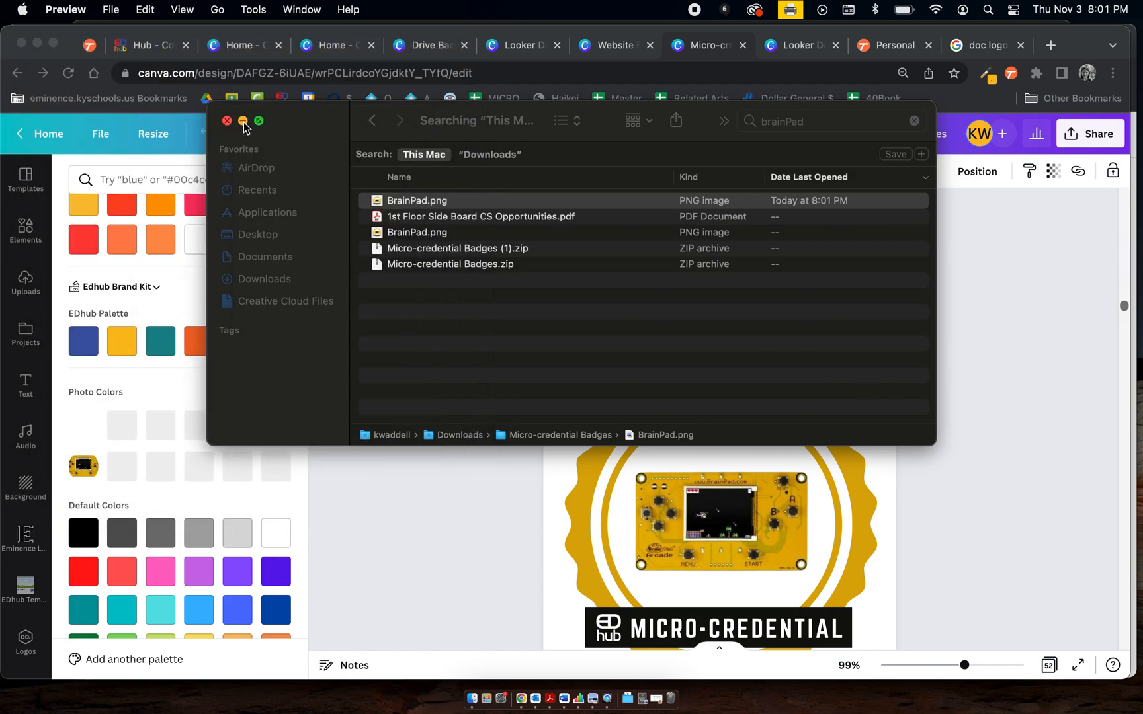
{"action": "left_click", "coordinate": [243, 121]}
Browse upward through the existing badge pages of the Micro-credential Badges design
{"action": "scroll", "coordinate": [612, 335], "scroll_direction": "up", "scroll_amount": 2}
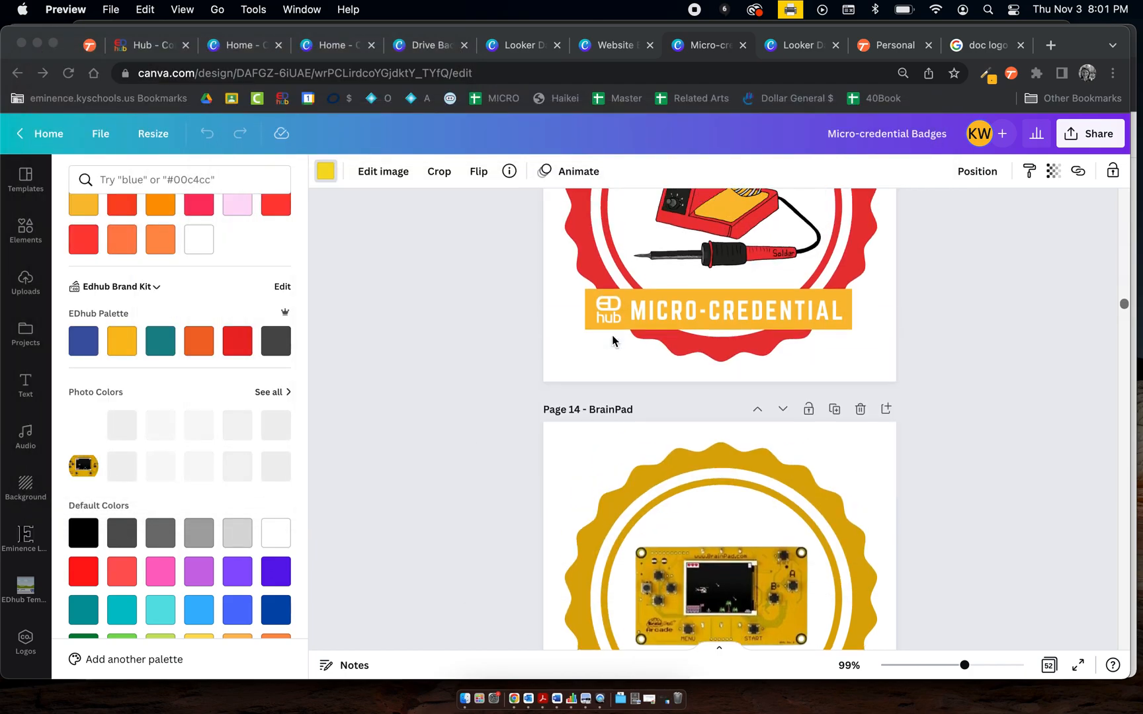
{"action": "scroll", "coordinate": [612, 334], "scroll_direction": "up", "scroll_amount": 10}
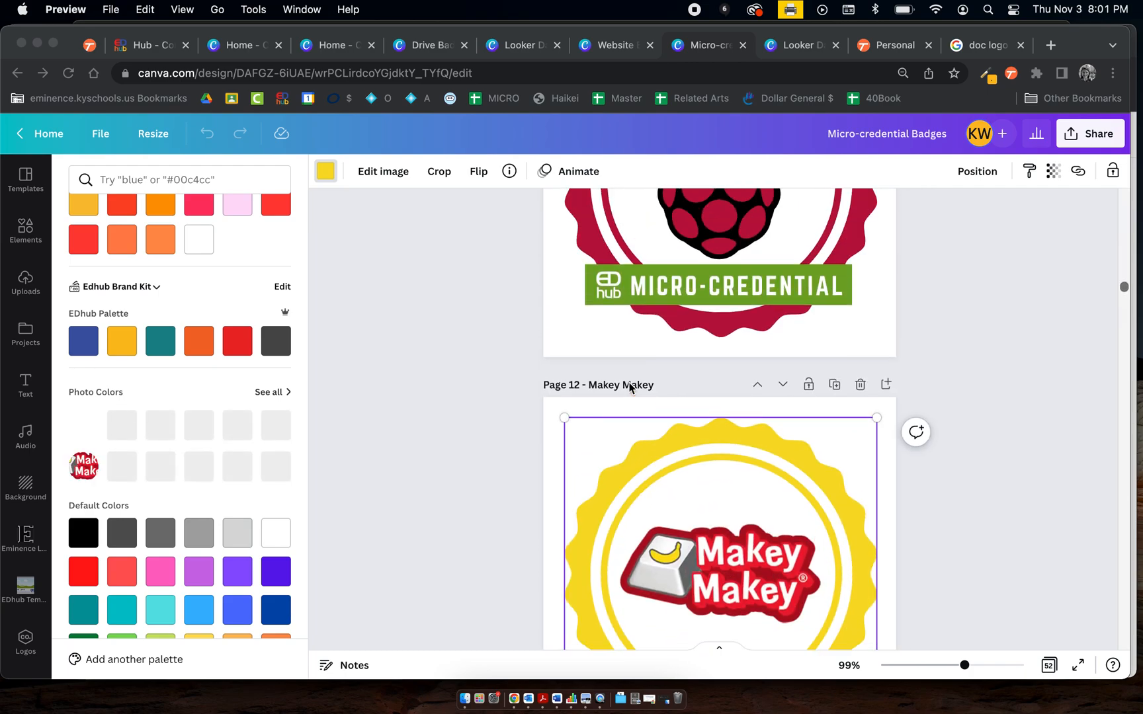
{"action": "scroll", "coordinate": [629, 390], "scroll_direction": "up", "scroll_amount": 5}
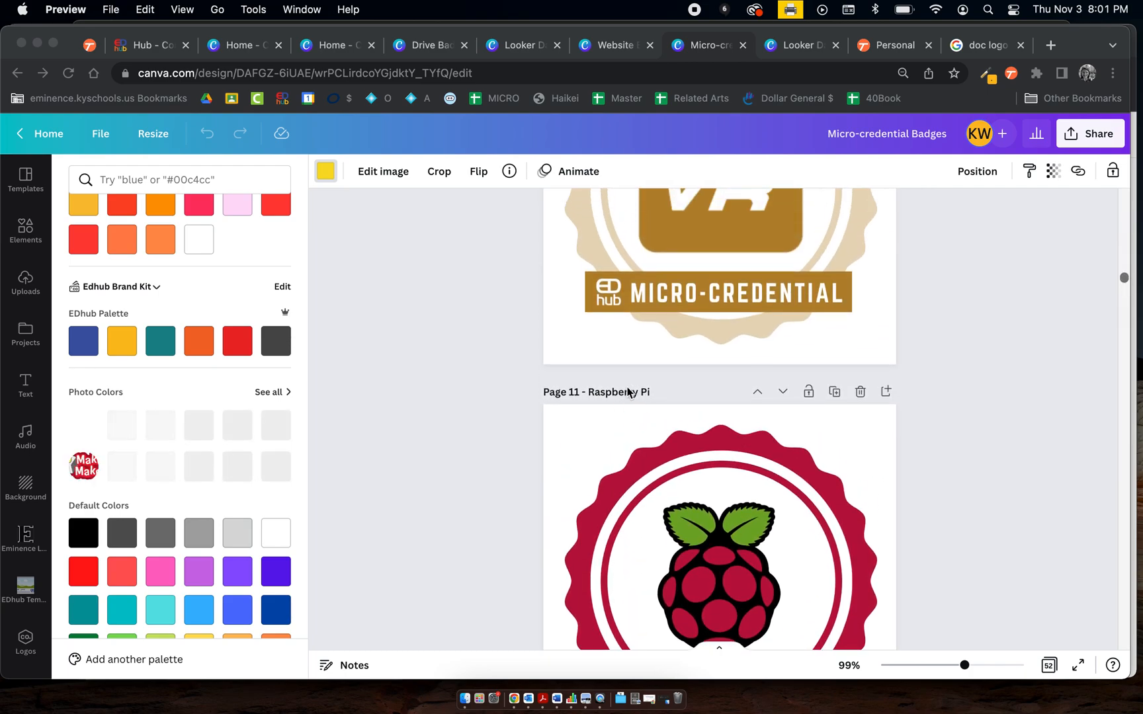
{"action": "scroll", "coordinate": [629, 391], "scroll_direction": "up", "scroll_amount": 5}
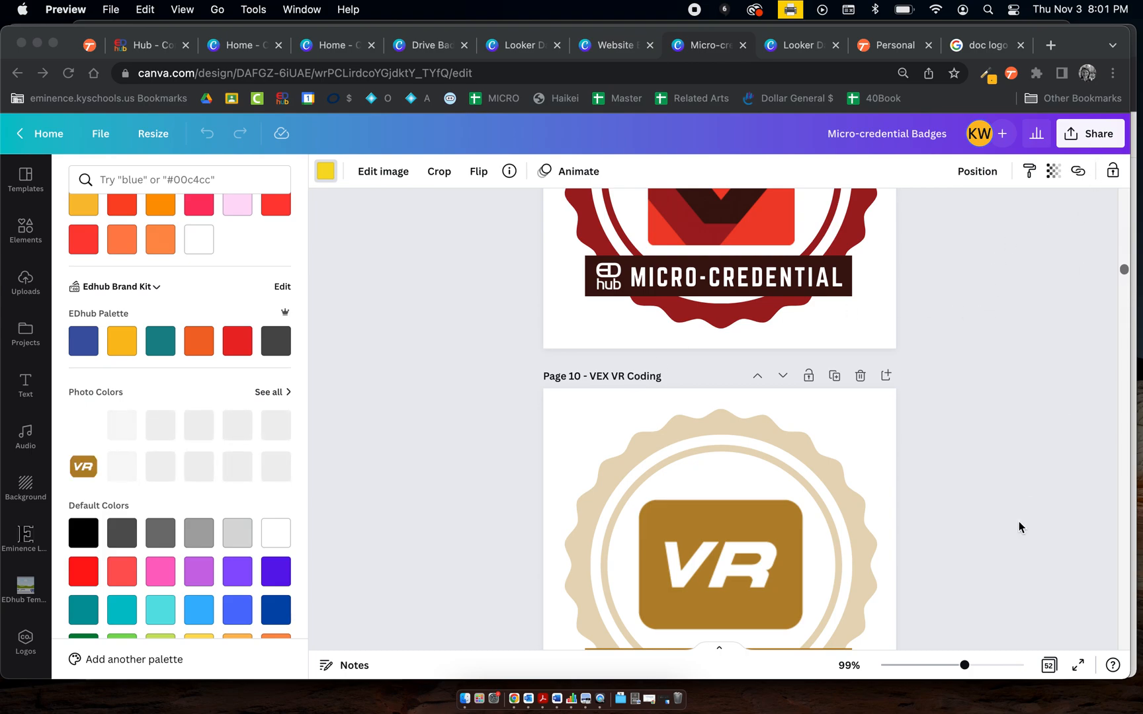
{"action": "scroll", "coordinate": [1019, 527], "scroll_direction": "up", "scroll_amount": 5}
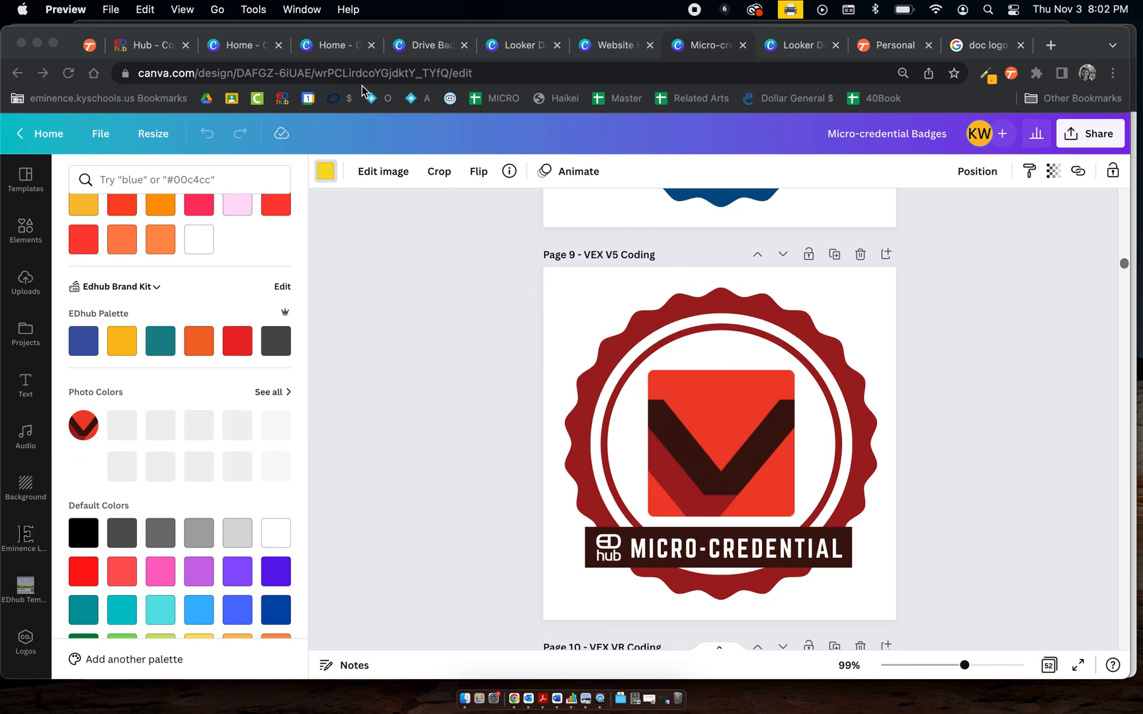
Return to the Drive Badge design and review its Drive Badge and Doc Badge pages
{"action": "left_click", "coordinate": [432, 46]}
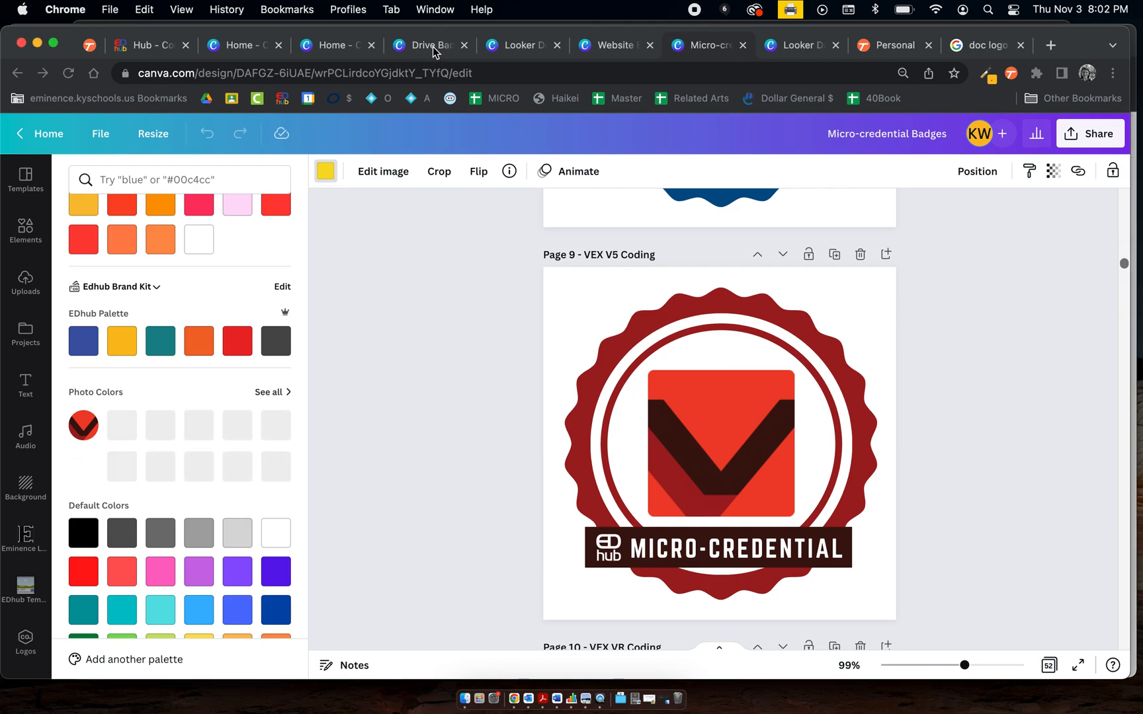
{"action": "scroll", "coordinate": [467, 365], "scroll_direction": "up", "scroll_amount": 1}
{"action": "left_click", "coordinate": [1048, 240]}
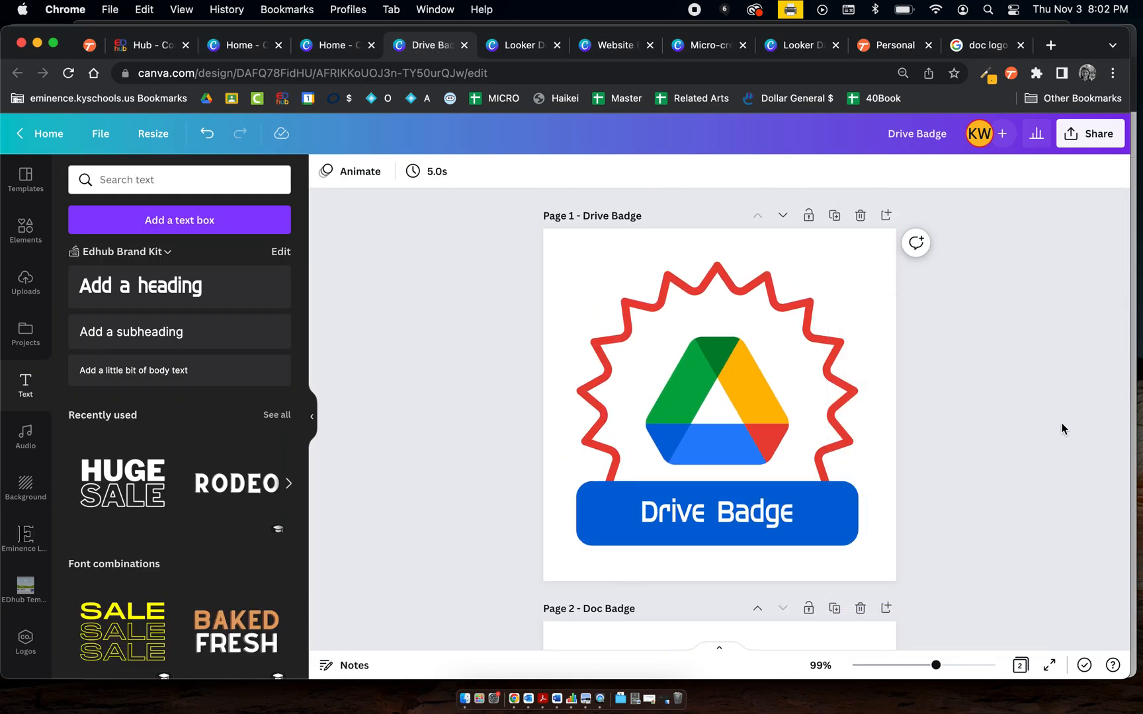
{"action": "scroll", "coordinate": [1062, 428], "scroll_direction": "down", "scroll_amount": 6}
{"action": "scroll", "coordinate": [1062, 428], "scroll_direction": "up", "scroll_amount": 6}
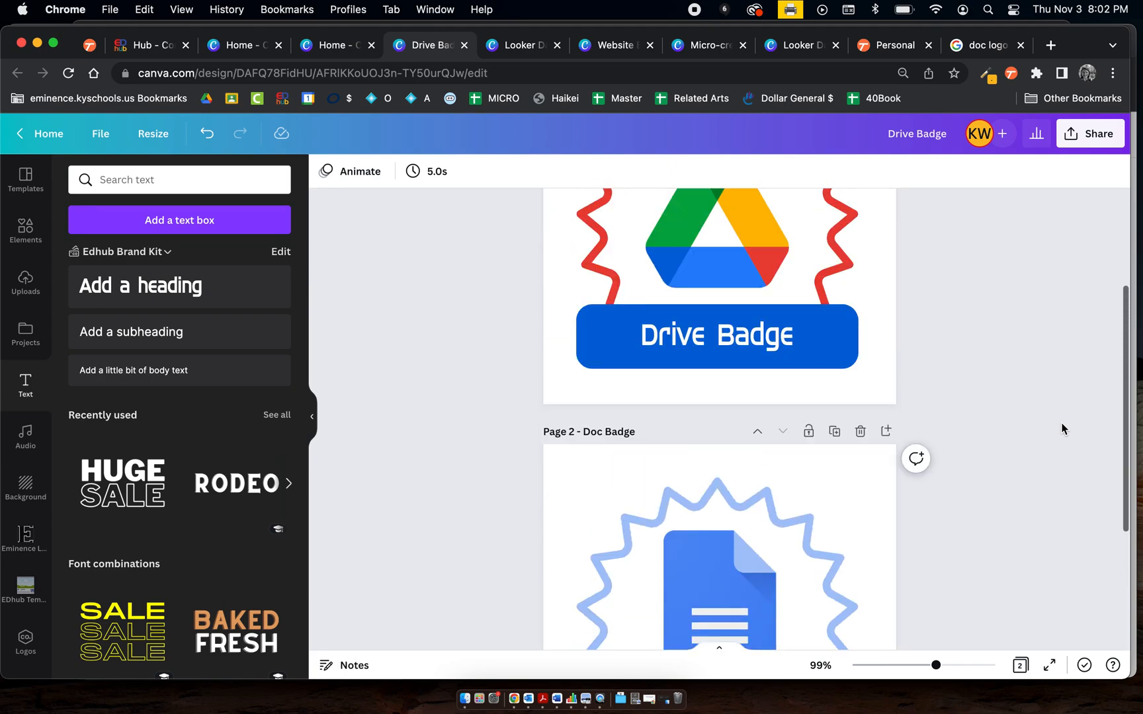